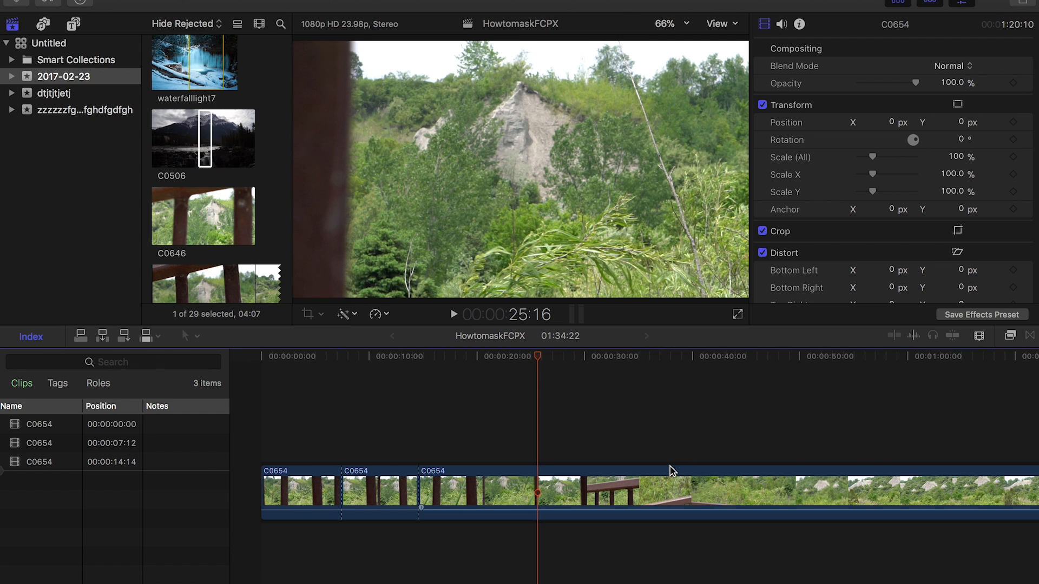
Park the playhead on the 17:10 frame where two rusty bridge bars frame the hillside.
{"action": "key", "text": "super+minus"}
{"action": "key", "text": "super+minus"}
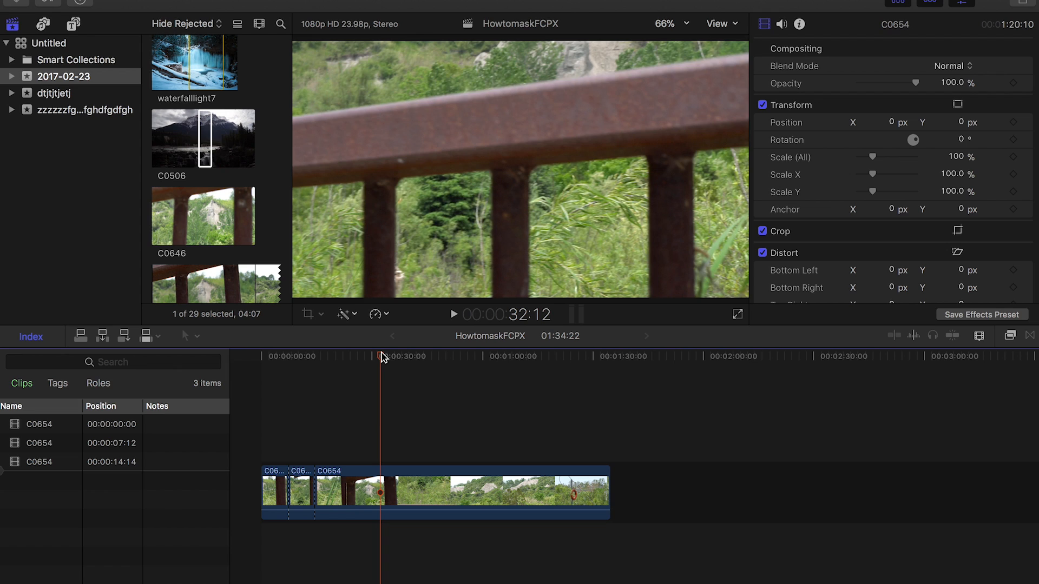
{"action": "key", "text": "super+equal"}
{"action": "left_click", "coordinate": [290, 356]}
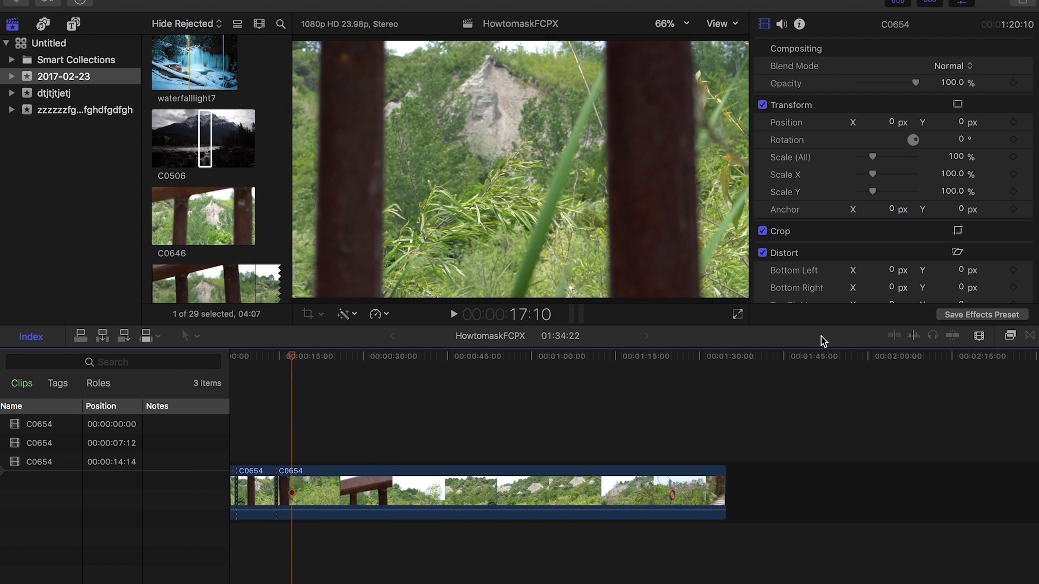
Drag the Color Correction effect from the Effects browser onto the second C0654 clip.
{"action": "mouse_move", "coordinate": [947, 66]}
{"action": "left_click", "coordinate": [968, 4]}
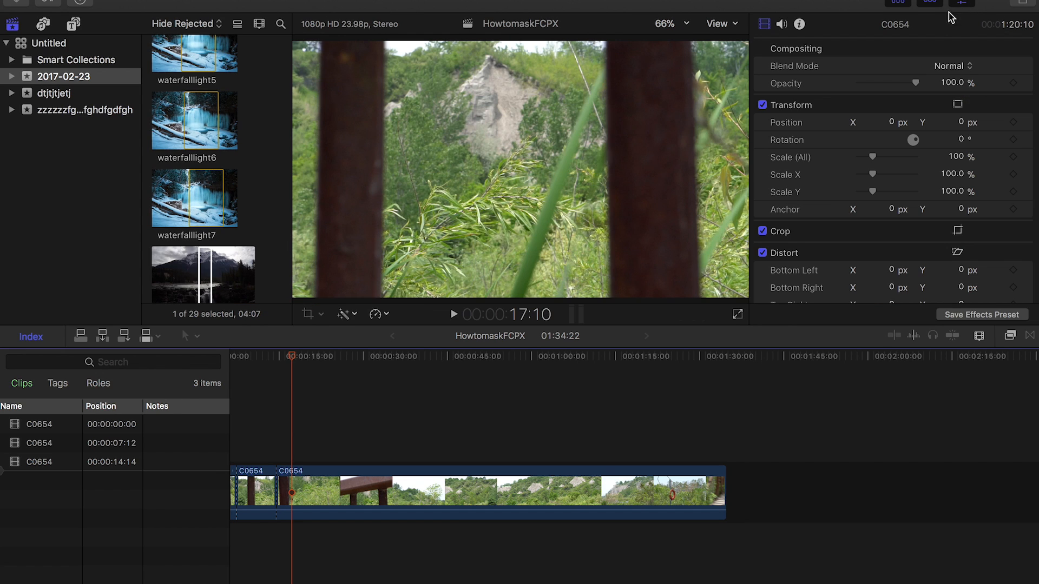
{"action": "left_click", "coordinate": [1011, 337]}
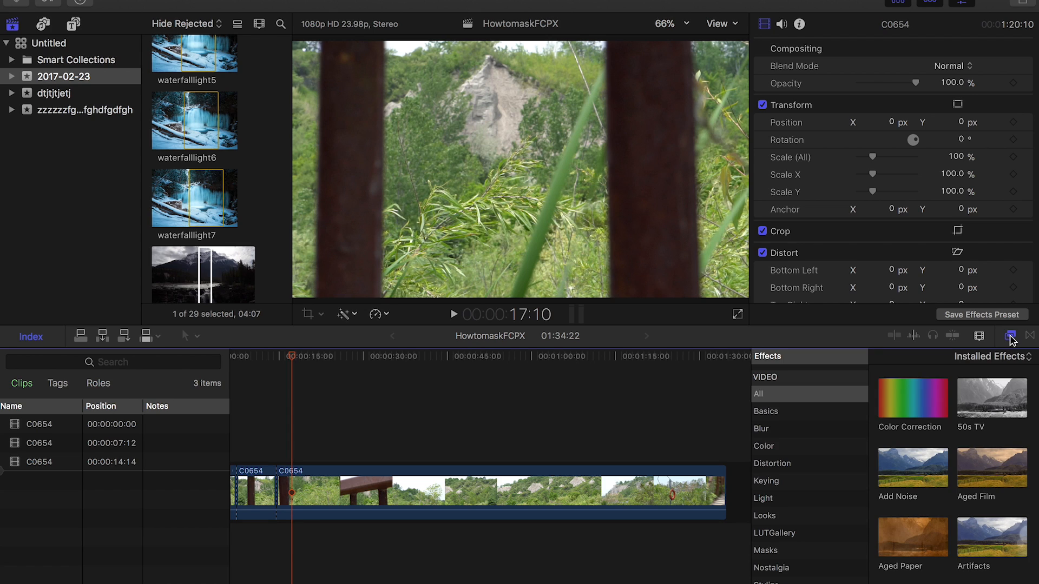
{"action": "left_click_drag", "start_coordinate": [912, 403], "coordinate": [382, 493]}
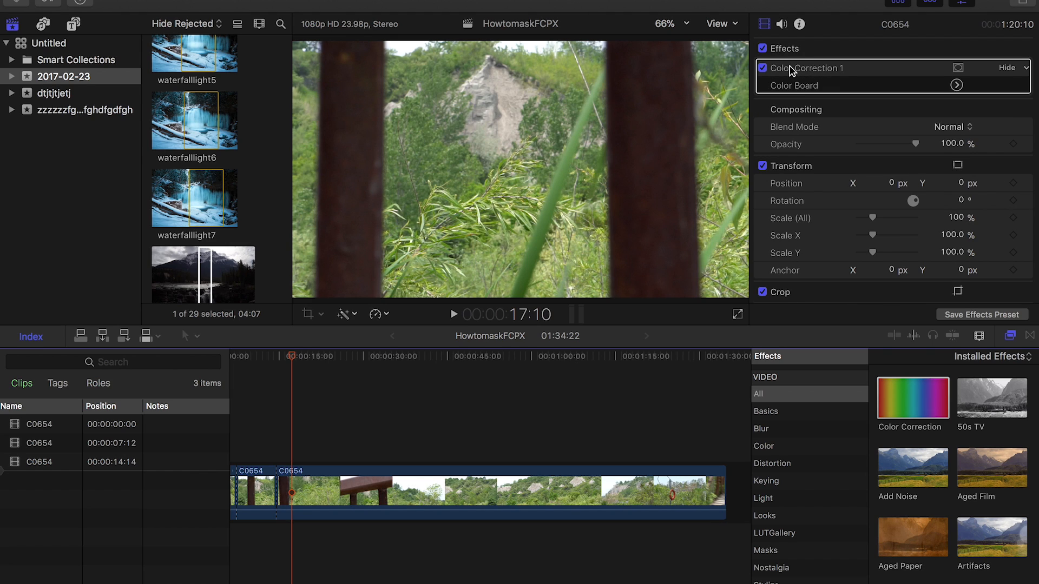
In the Color Board, darken the shadows to about -6% and review midtones, highlights and saturation pucks.
{"action": "left_click", "coordinate": [956, 85]}
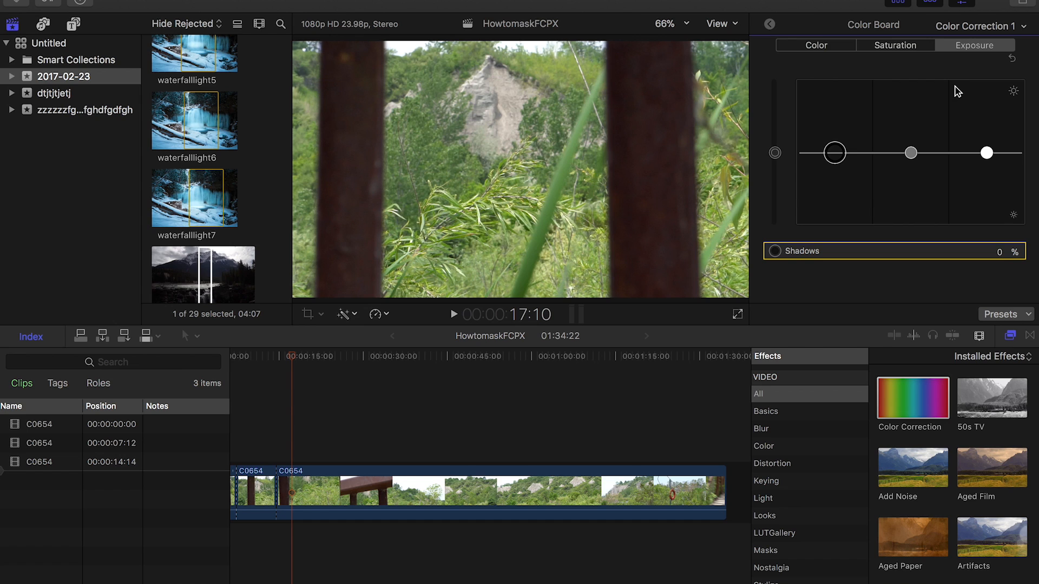
{"action": "left_click_drag", "start_coordinate": [836, 154], "coordinate": [837, 159]}
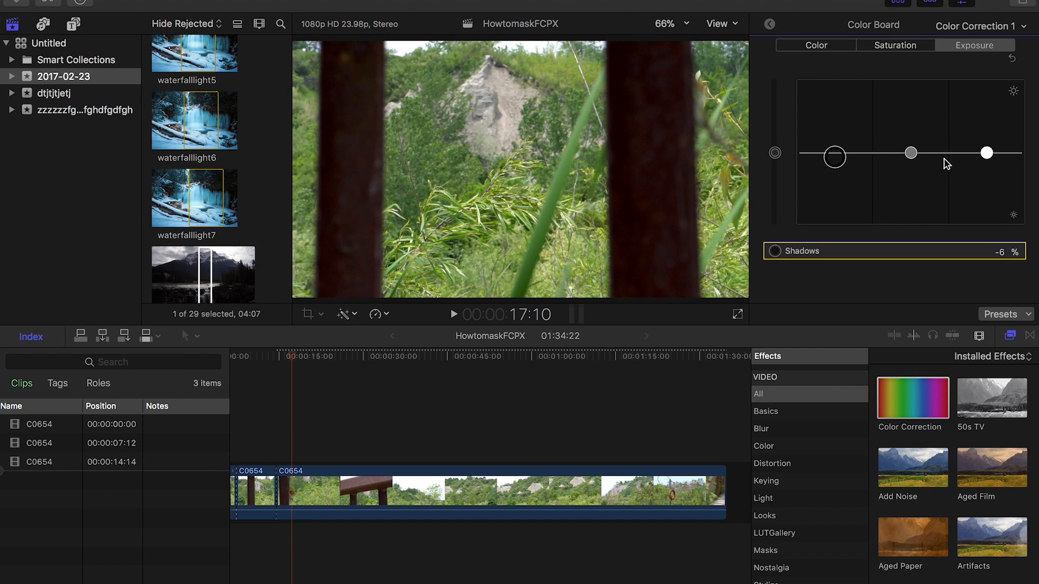
{"action": "left_click", "coordinate": [911, 154]}
{"action": "left_click", "coordinate": [986, 154]}
{"action": "key", "text": "ctrl+super+s"}
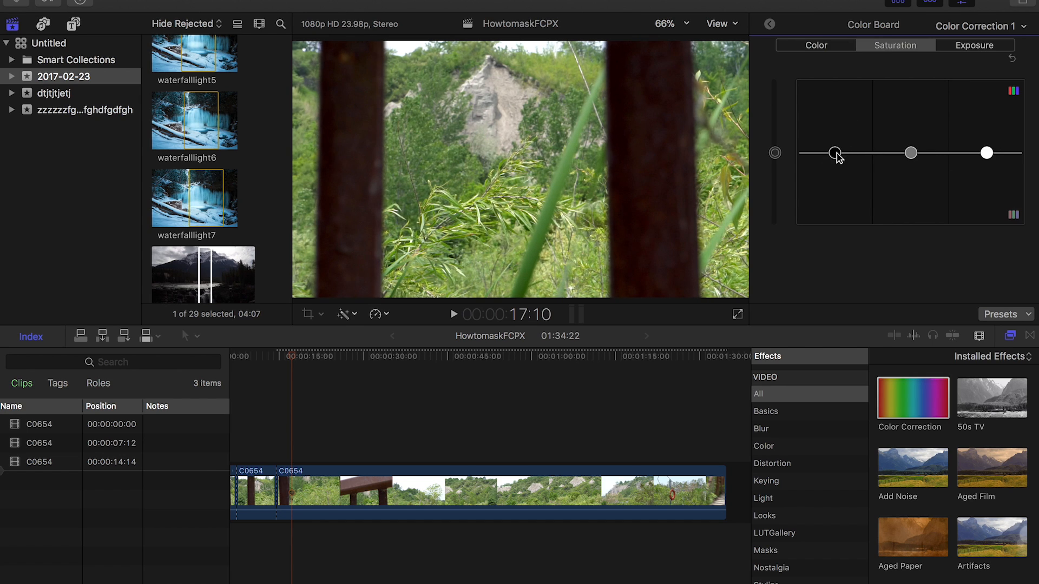
{"action": "left_click", "coordinate": [910, 153]}
{"action": "left_click", "coordinate": [986, 153]}
Shift the clip's colour tint slightly leftward, then return to the Video inspector.
{"action": "left_click", "coordinate": [816, 44]}
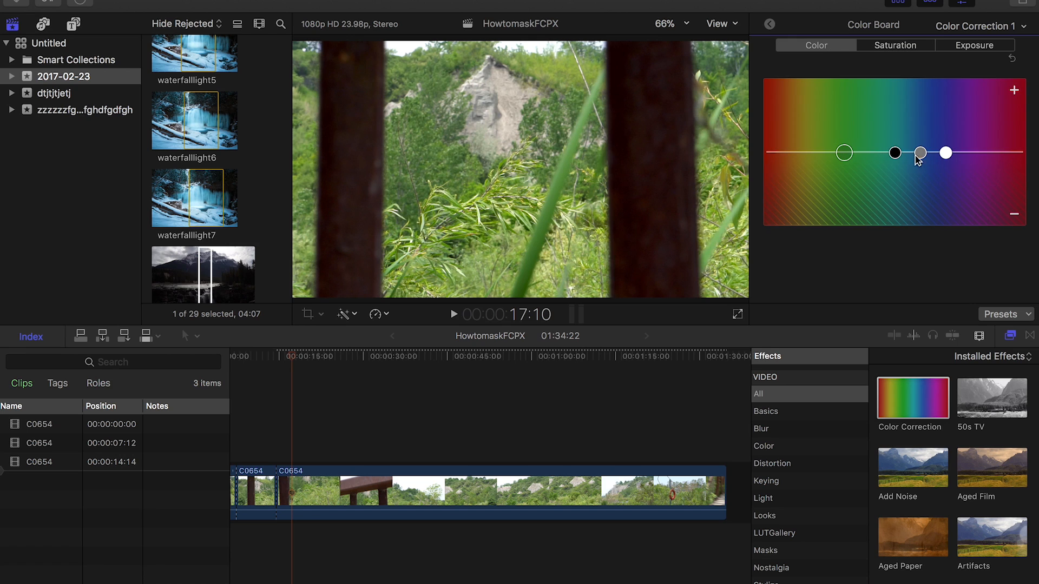
{"action": "left_click", "coordinate": [917, 155]}
{"action": "left_click_drag", "start_coordinate": [946, 154], "coordinate": [795, 154]}
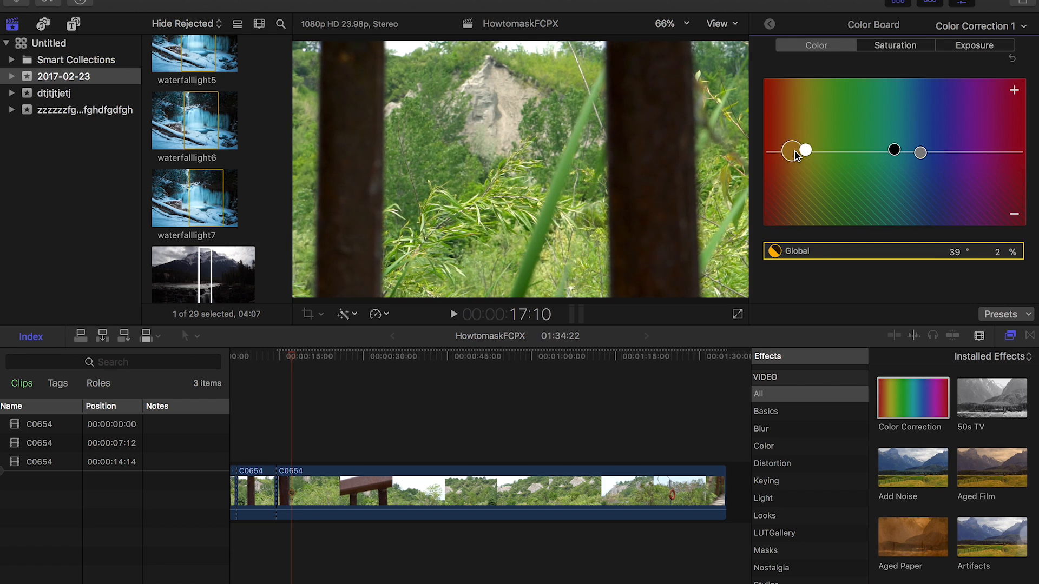
{"action": "left_click", "coordinate": [765, 25]}
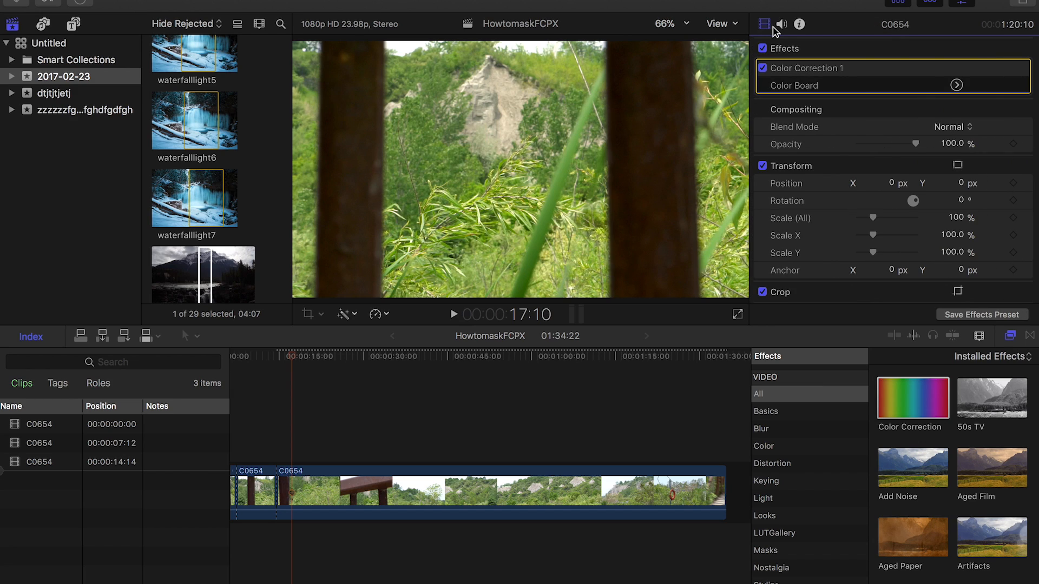
Add a Shape Mask to Color Correction 1 and square it into a wide rectangle.
{"action": "mouse_move", "coordinate": [846, 71]}
{"action": "left_click", "coordinate": [959, 69]}
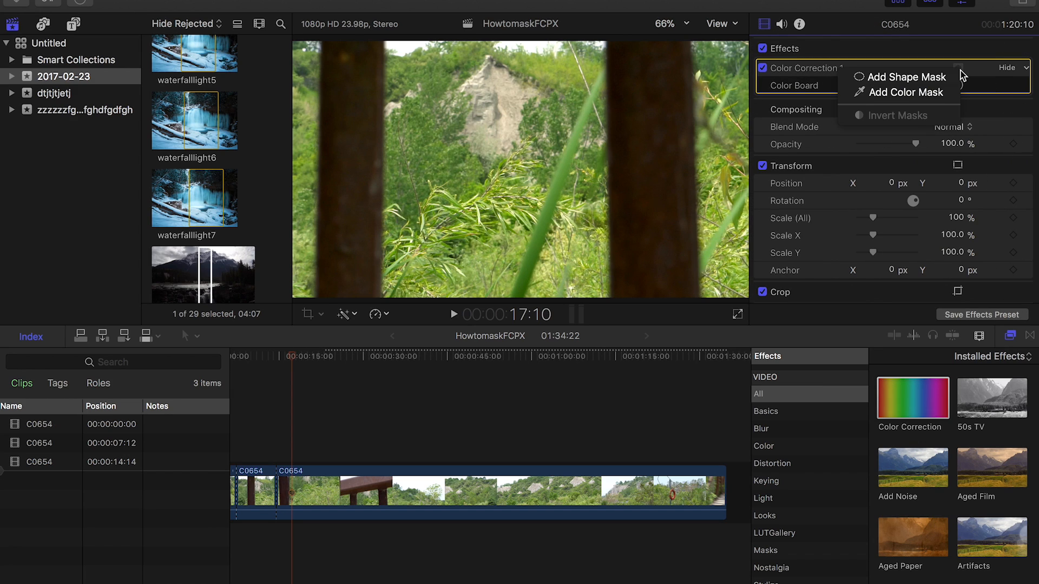
{"action": "left_click", "coordinate": [933, 79]}
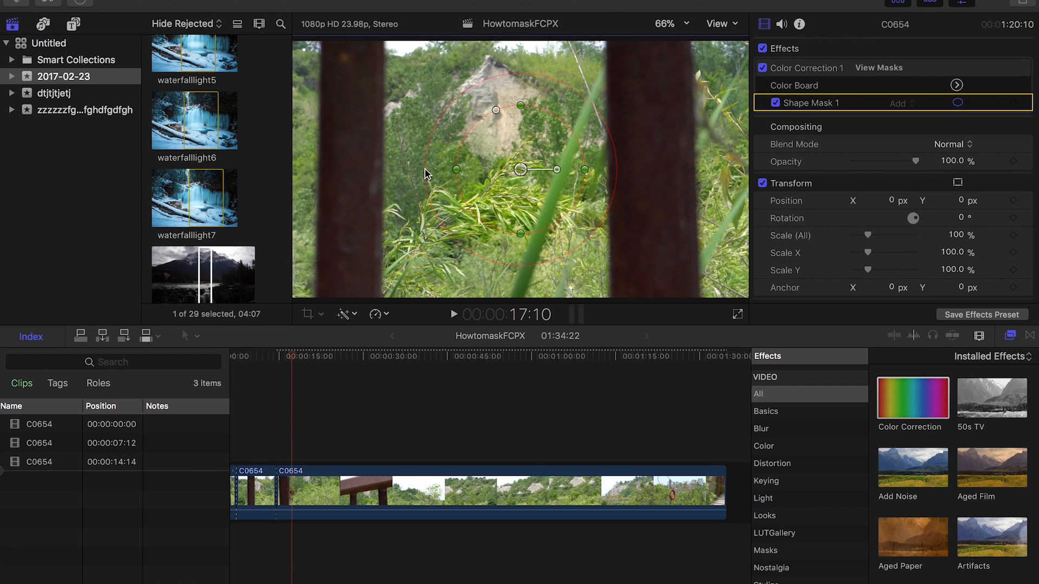
{"action": "mouse_move", "coordinate": [455, 171]}
{"action": "left_mouse_down"}
{"action": "mouse_move", "coordinate": [696, 167]}
{"action": "mouse_move", "coordinate": [742, 142]}
{"action": "left_mouse_up"}
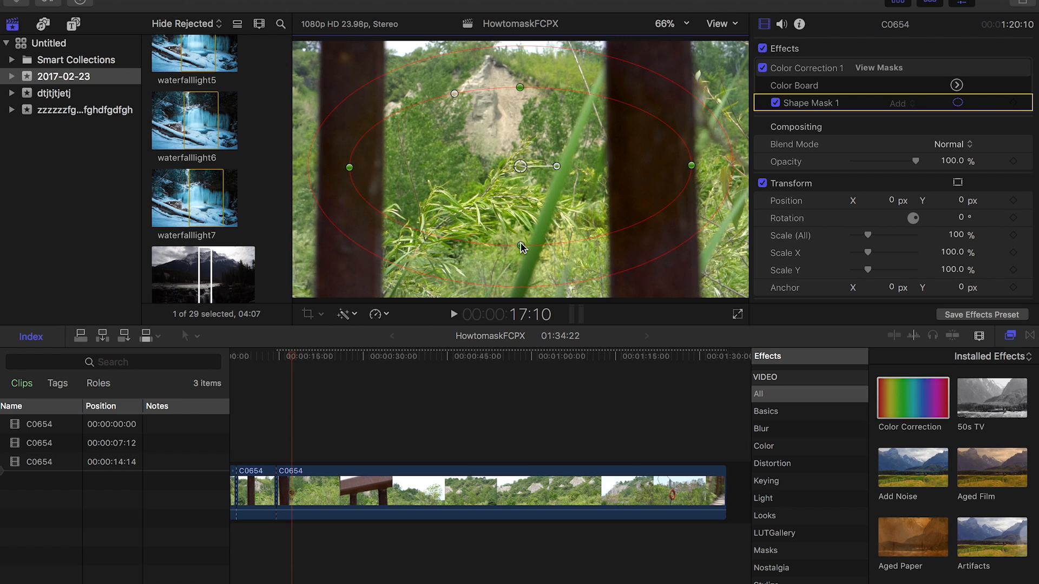
{"action": "left_click_drag", "start_coordinate": [521, 250], "coordinate": [521, 255]}
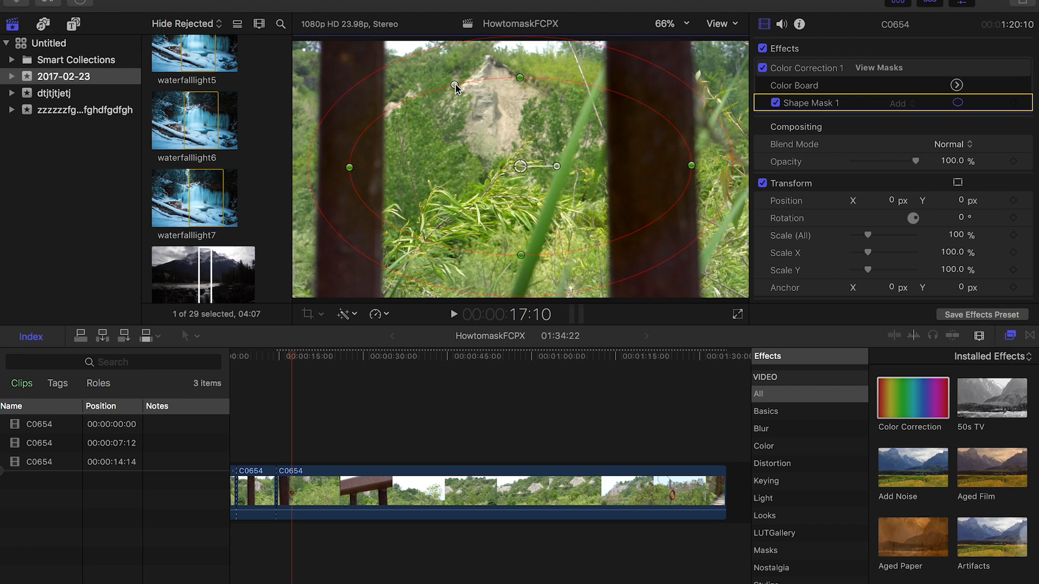
{"action": "mouse_move", "coordinate": [456, 85]}
{"action": "left_mouse_down"}
{"action": "mouse_move", "coordinate": [349, 80]}
{"action": "mouse_move", "coordinate": [455, 84]}
{"action": "left_mouse_up"}
Fit the rectangular mask to the hillside gap between the bars with a tight soft edge, checking it without handles.
{"action": "mouse_move", "coordinate": [350, 168]}
{"action": "left_mouse_down"}
{"action": "mouse_move", "coordinate": [521, 171]}
{"action": "mouse_move", "coordinate": [499, 165]}
{"action": "left_mouse_up"}
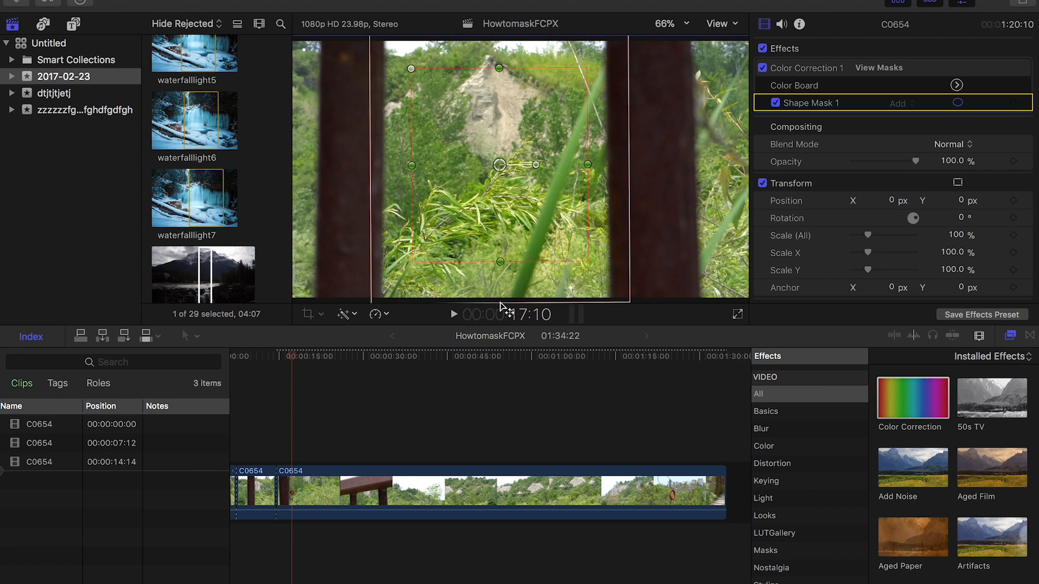
{"action": "left_click_drag", "start_coordinate": [501, 261], "coordinate": [501, 283]}
{"action": "left_click_drag", "start_coordinate": [587, 165], "coordinate": [608, 163]}
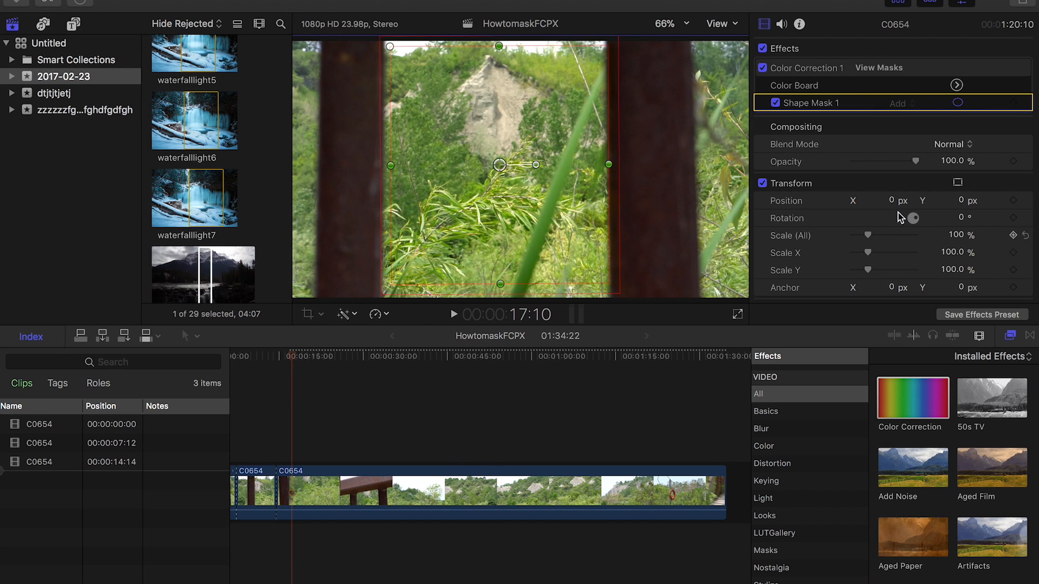
{"action": "mouse_move", "coordinate": [894, 103]}
{"action": "left_click", "coordinate": [958, 103]}
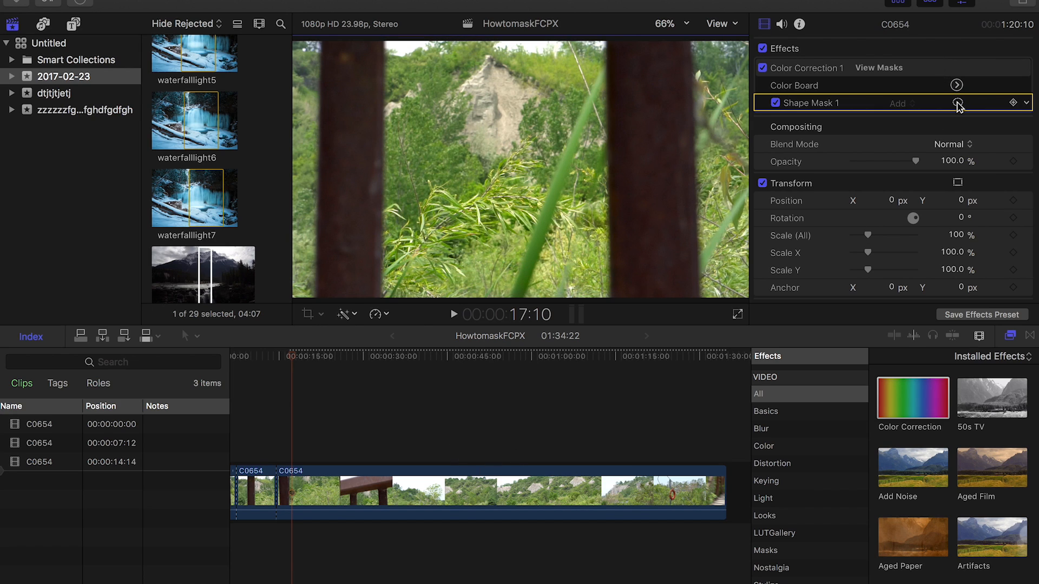
{"action": "left_click", "coordinate": [958, 105]}
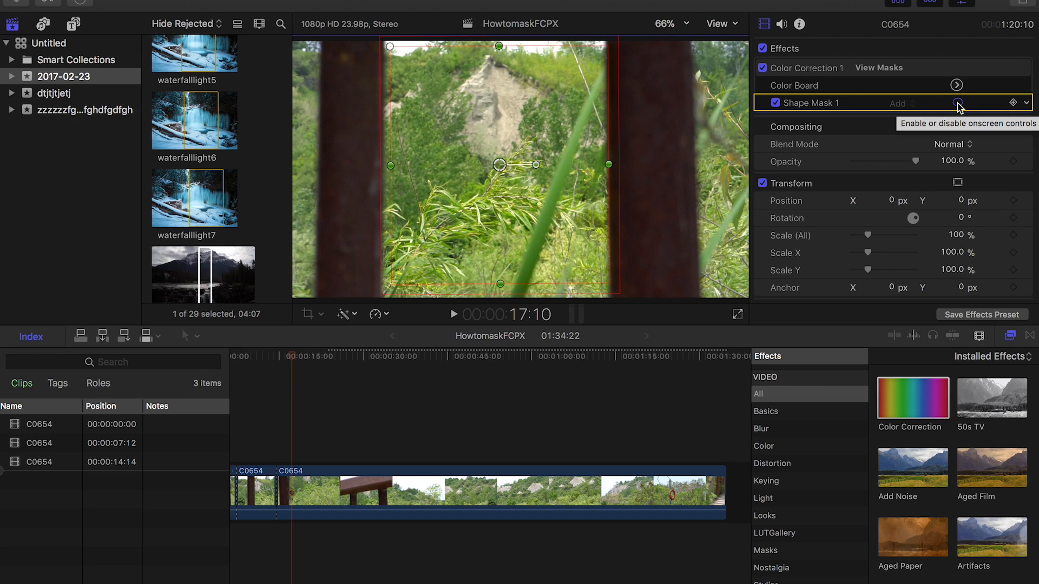
Connect the snowy mountain clip C0506 above the fence footage and lower its opacity to 62.2%.
{"action": "left_click", "coordinate": [957, 103]}
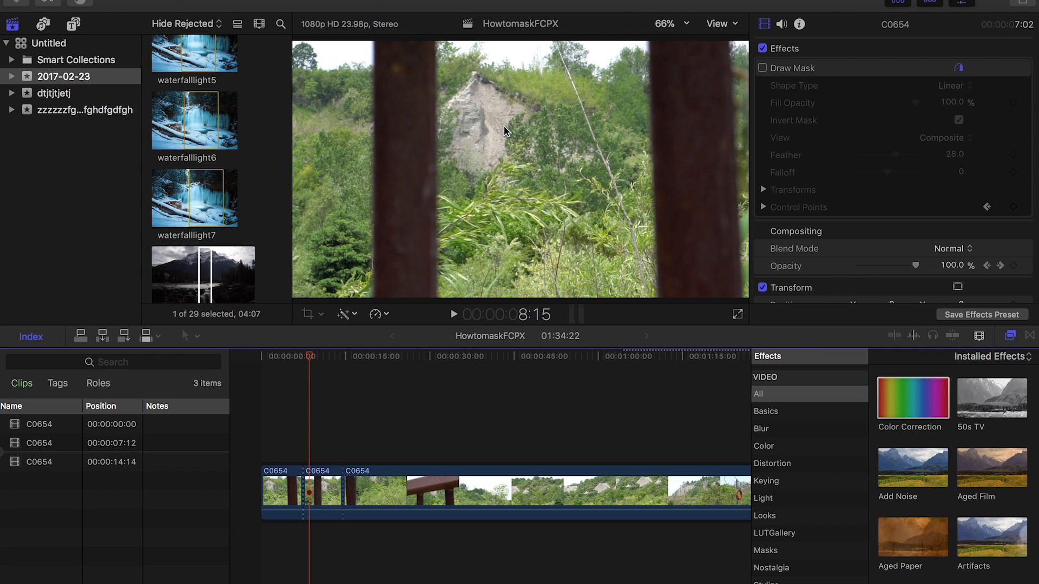
{"action": "scroll", "coordinate": [204, 282], "scroll_direction": "down", "scroll_amount": 2}
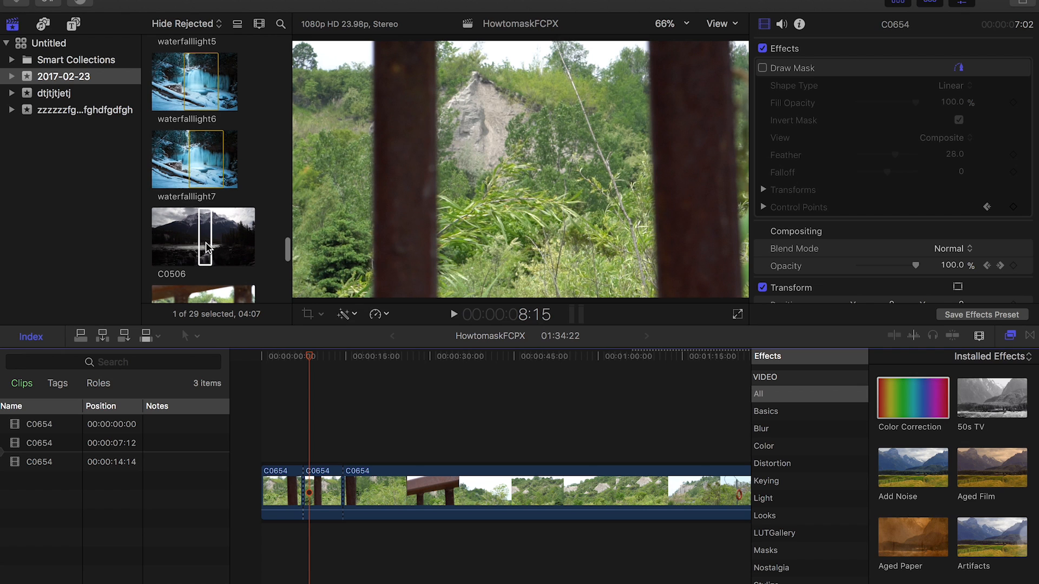
{"action": "mouse_move", "coordinate": [205, 248]}
{"action": "left_mouse_down"}
{"action": "mouse_move", "coordinate": [322, 422]}
{"action": "mouse_move", "coordinate": [308, 423]}
{"action": "left_mouse_up"}
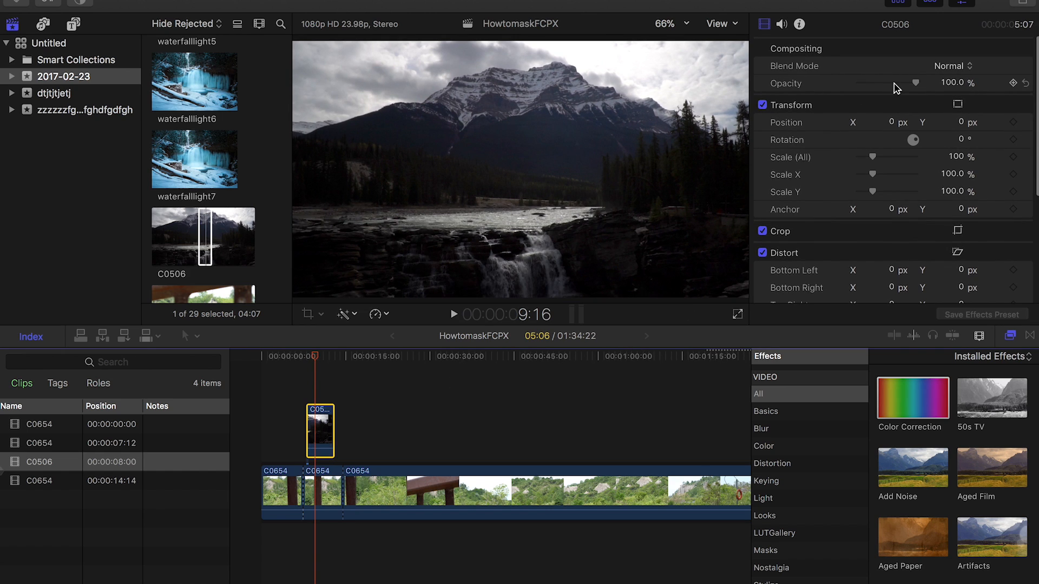
{"action": "mouse_move", "coordinate": [915, 83]}
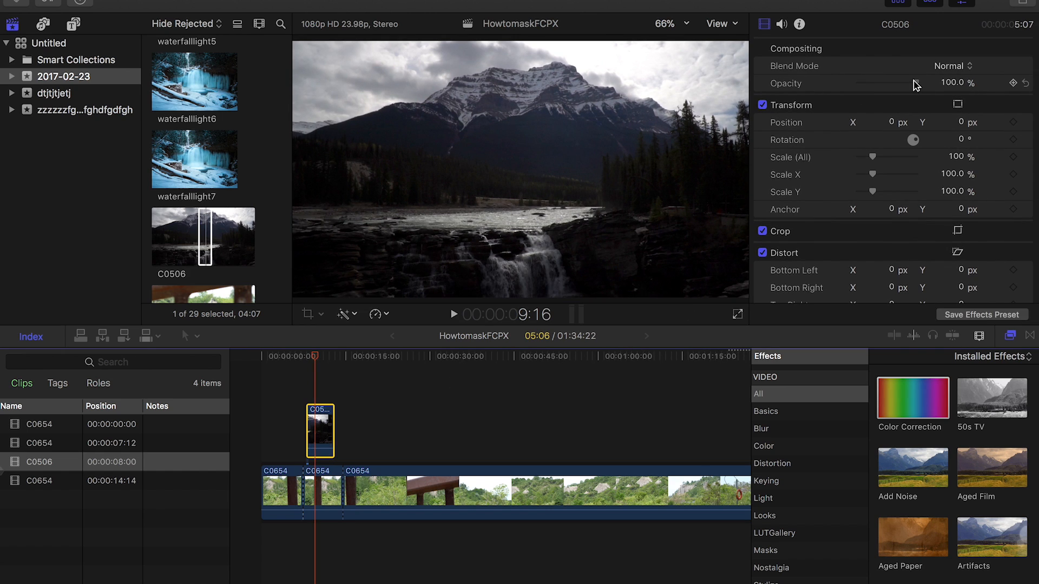
{"action": "left_click_drag", "start_coordinate": [915, 84], "coordinate": [895, 84]}
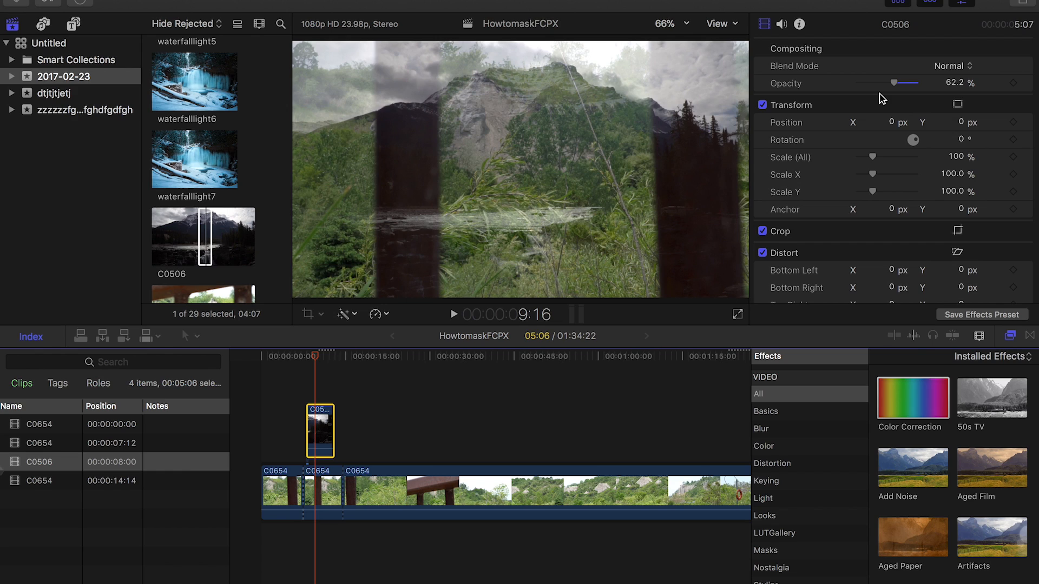
{"action": "scroll", "coordinate": [777, 487], "scroll_direction": "down", "scroll_amount": 1}
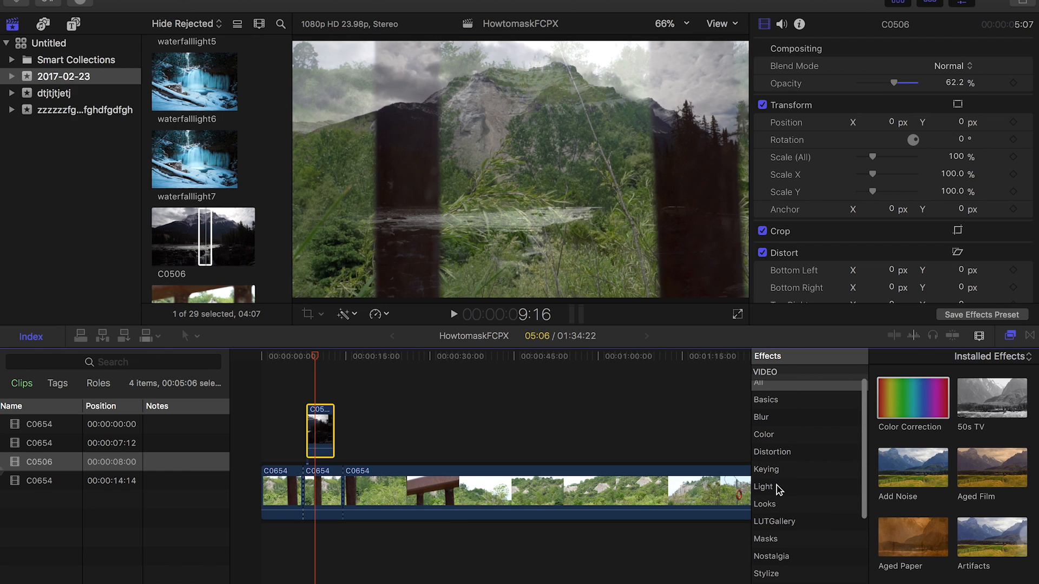
{"action": "scroll", "coordinate": [776, 487], "scroll_direction": "up", "scroll_amount": 1}
From the Masks effects category, apply Draw Mask to the C0506 mountain clip.
{"action": "left_click", "coordinate": [770, 563]}
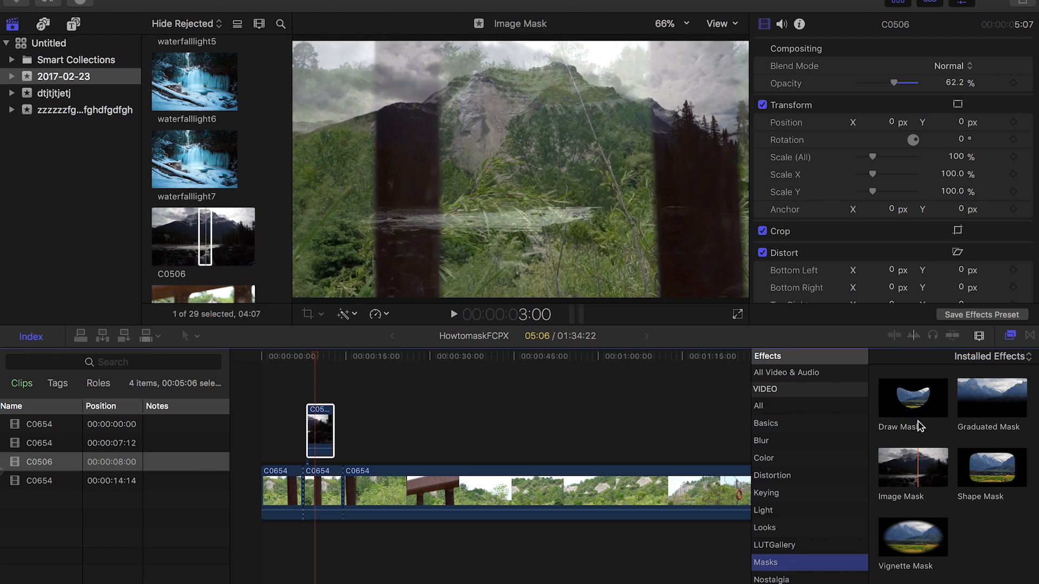
{"action": "left_click", "coordinate": [921, 398]}
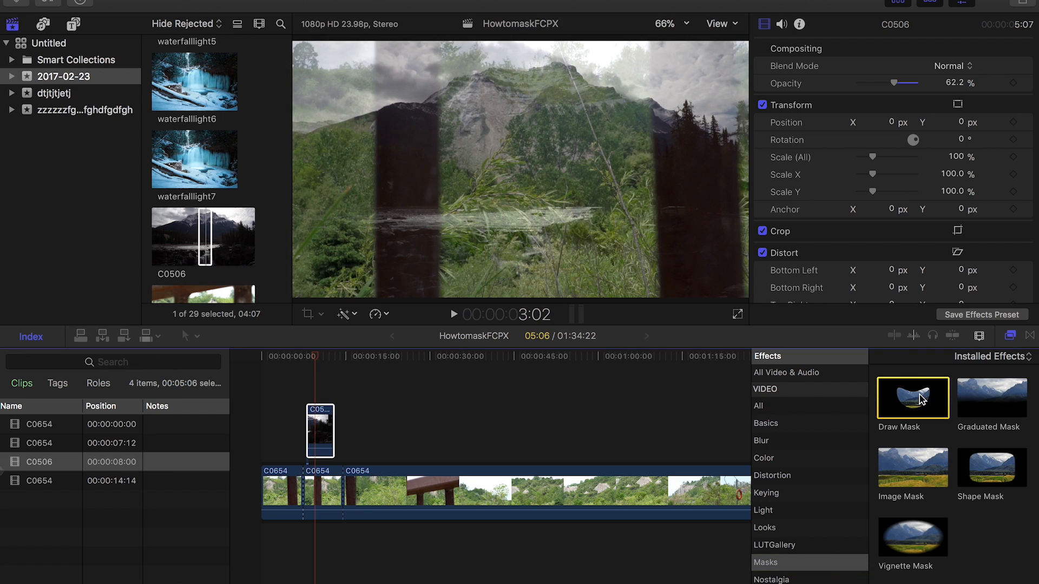
{"action": "left_click_drag", "start_coordinate": [919, 406], "coordinate": [325, 422]}
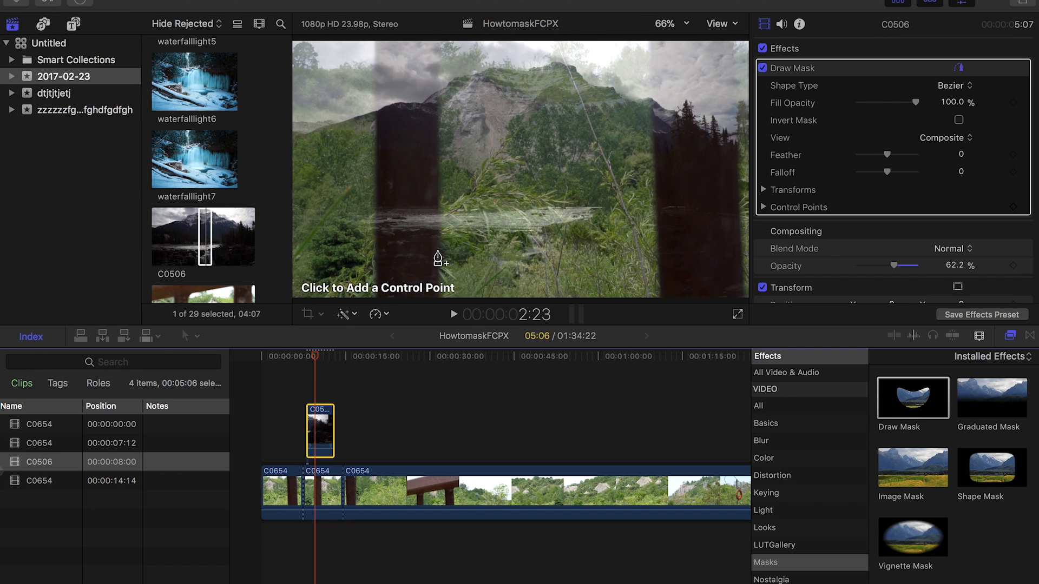
Draw a closed four-point mask around the gap between the two bridge bars.
{"action": "left_click", "coordinate": [440, 45]}
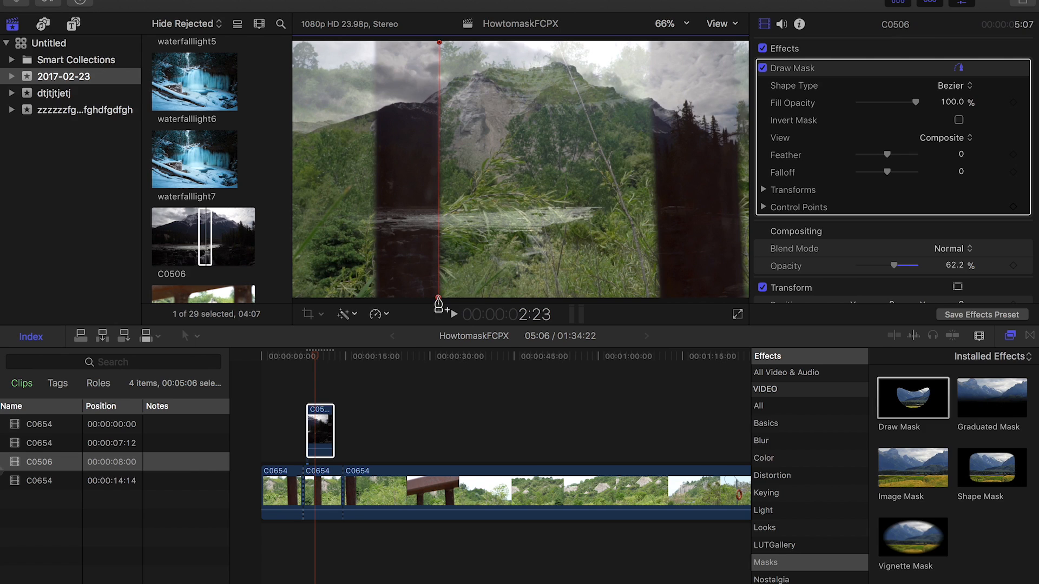
{"action": "left_click", "coordinate": [439, 297]}
{"action": "left_click", "coordinate": [661, 297]}
{"action": "left_click", "coordinate": [649, 41]}
{"action": "left_click", "coordinate": [439, 43]}
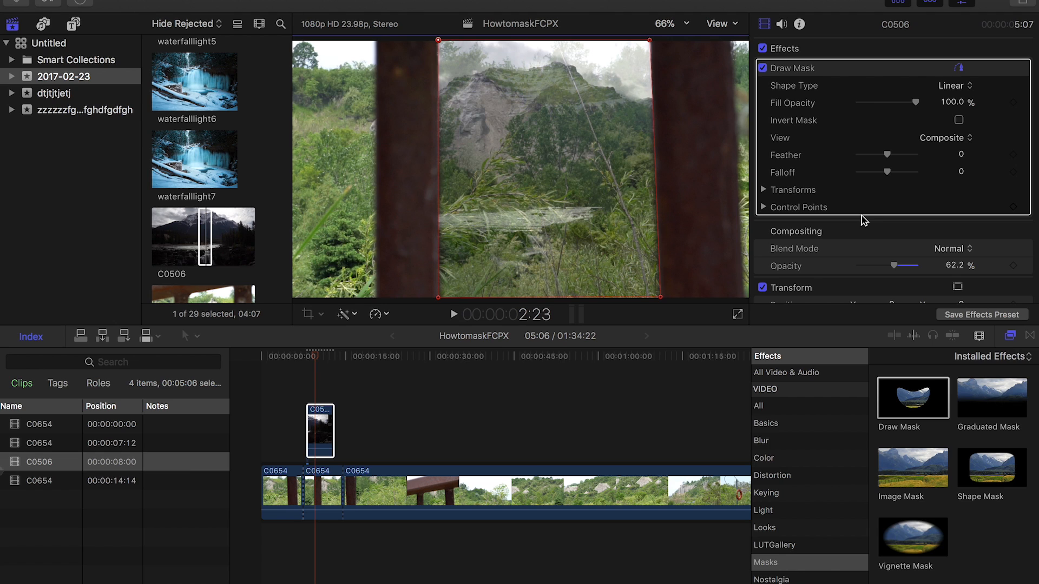
Restore the clip to 100% opacity and feather the mask edges to 14.
{"action": "left_click_drag", "start_coordinate": [893, 265], "coordinate": [925, 266]}
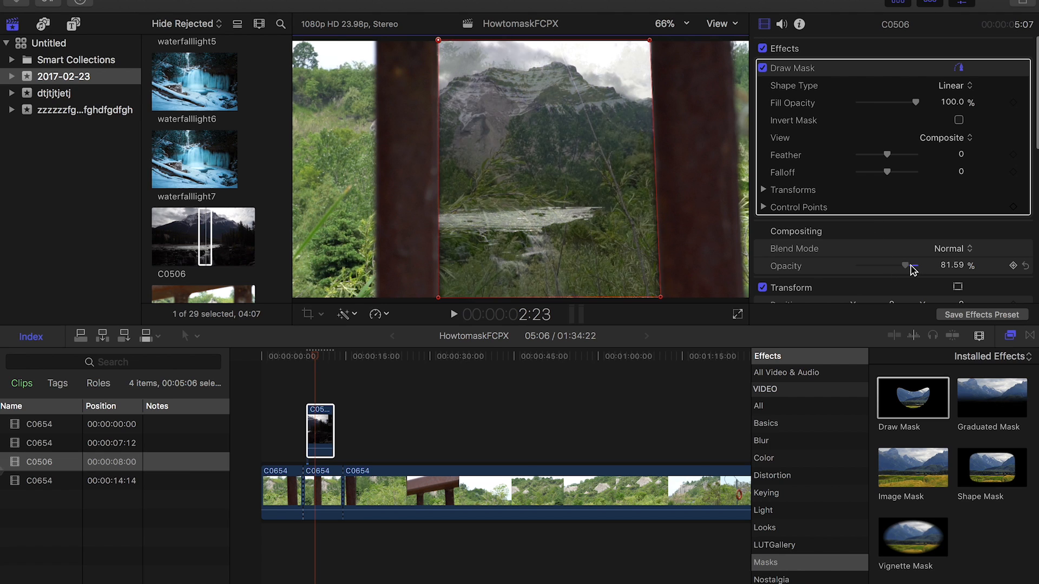
{"action": "mouse_move", "coordinate": [886, 155]}
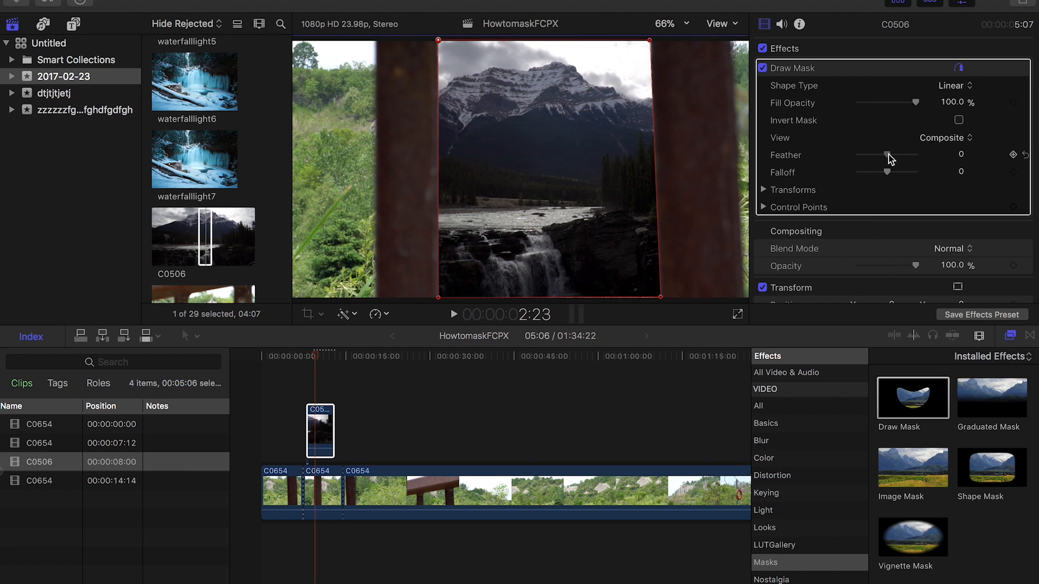
{"action": "left_click_drag", "start_coordinate": [886, 155], "coordinate": [891, 155]}
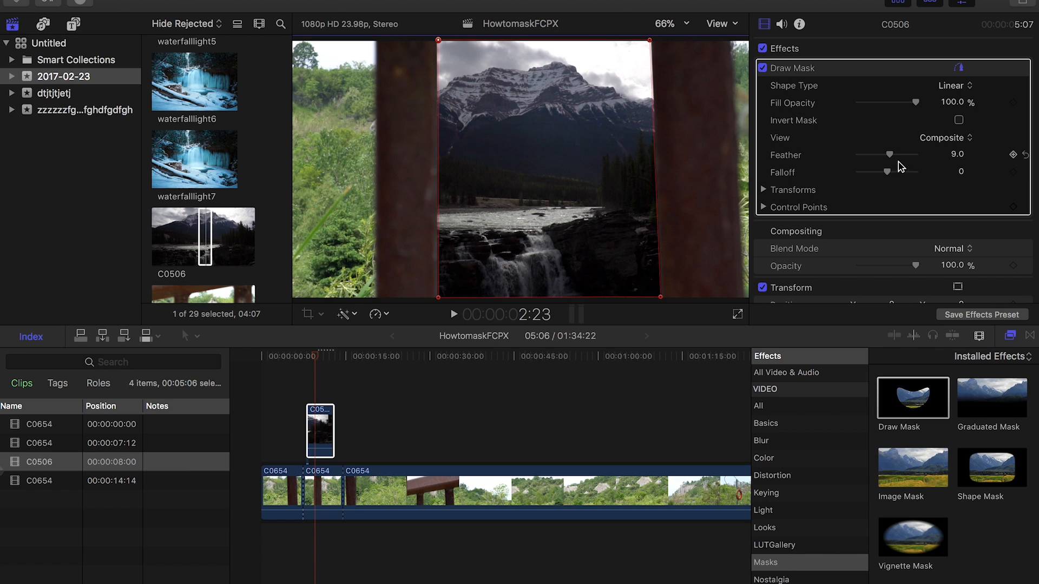
{"action": "left_click_drag", "start_coordinate": [895, 159], "coordinate": [895, 159]}
{"action": "left_click", "coordinate": [324, 360]}
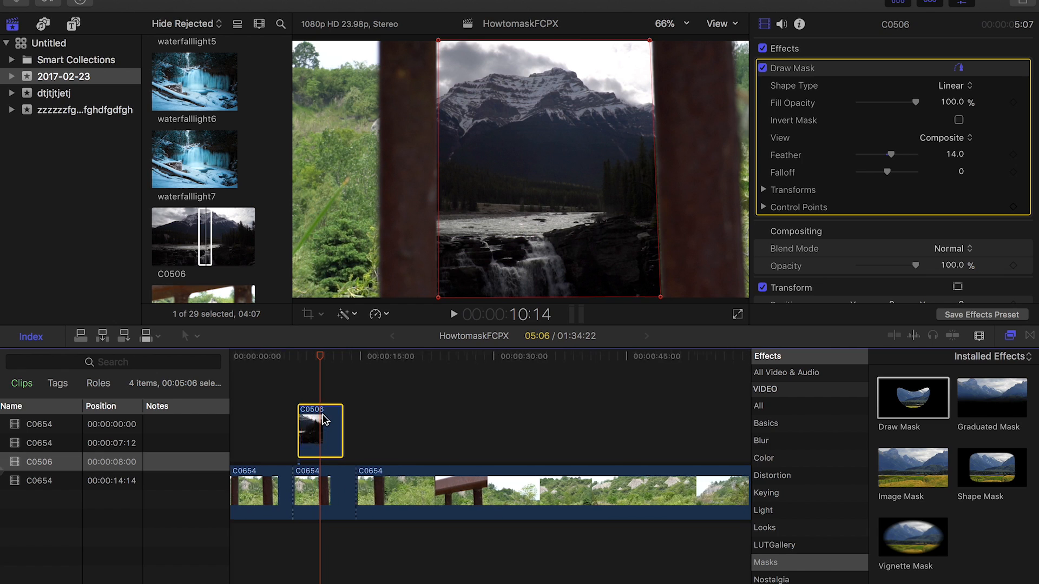
{"action": "left_click_drag", "start_coordinate": [325, 418], "coordinate": [343, 422]}
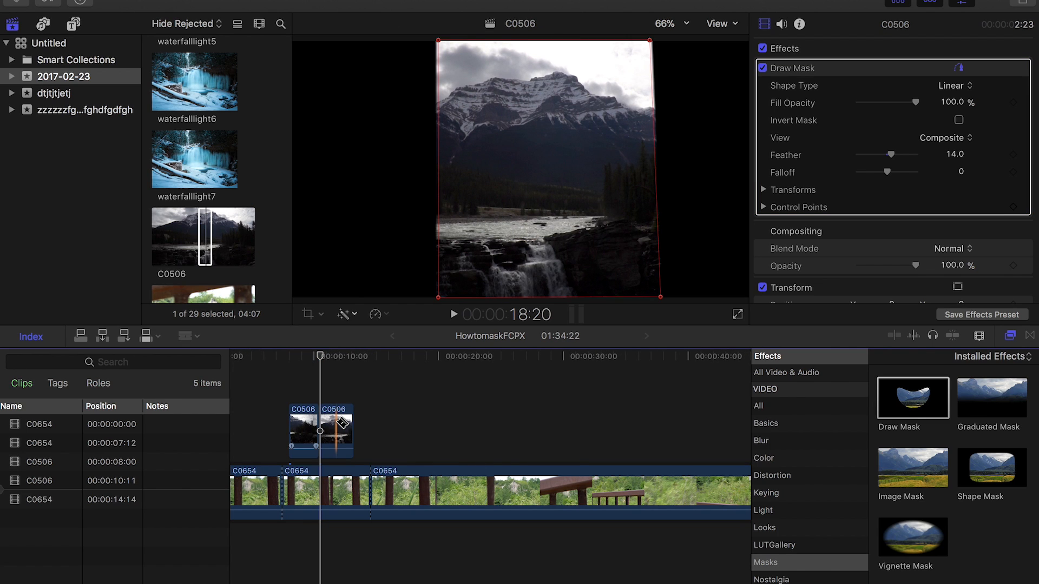
{"action": "left_click", "coordinate": [337, 426]}
{"action": "key", "text": "Delete"}
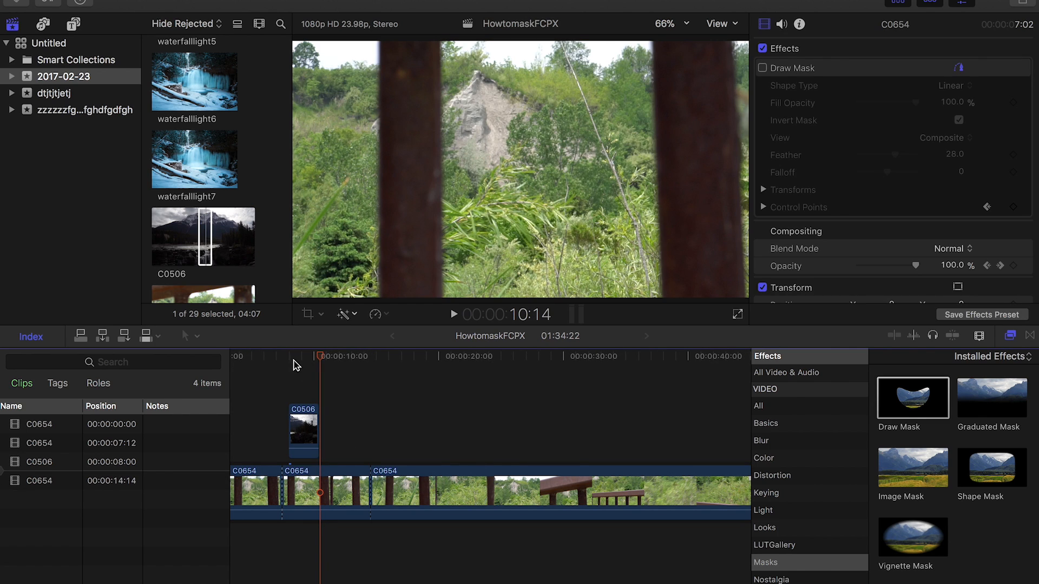
{"action": "left_click", "coordinate": [305, 359]}
{"action": "left_click_drag", "start_coordinate": [306, 361], "coordinate": [309, 361]}
{"action": "left_click", "coordinate": [304, 423]}
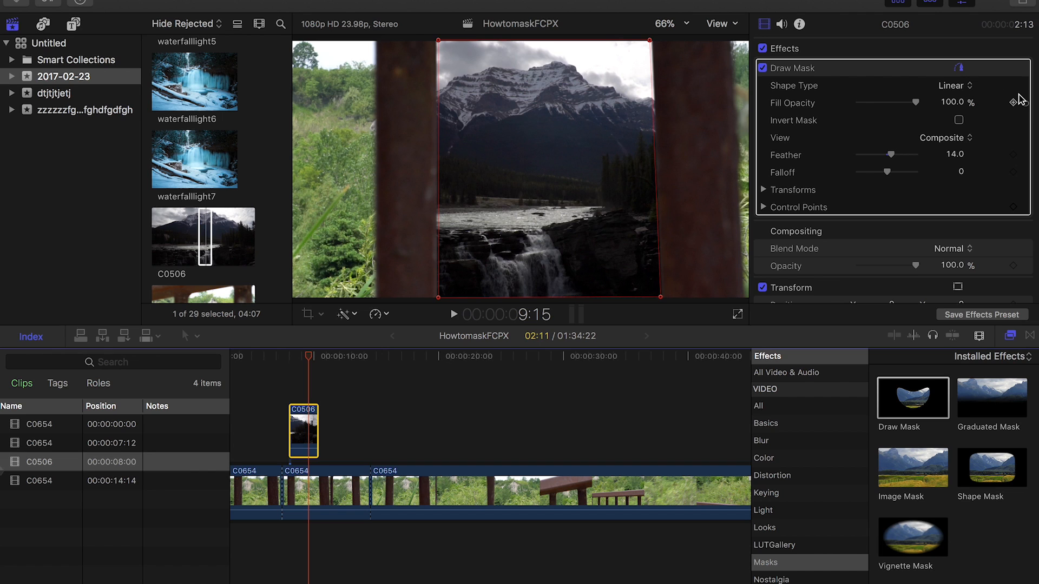
{"action": "scroll", "coordinate": [1013, 103], "scroll_direction": "down", "scroll_amount": 3}
Under Draw Mask Transforms, keyframe Position, Rotation and Scale at 9:15.
{"action": "left_click", "coordinate": [764, 190]}
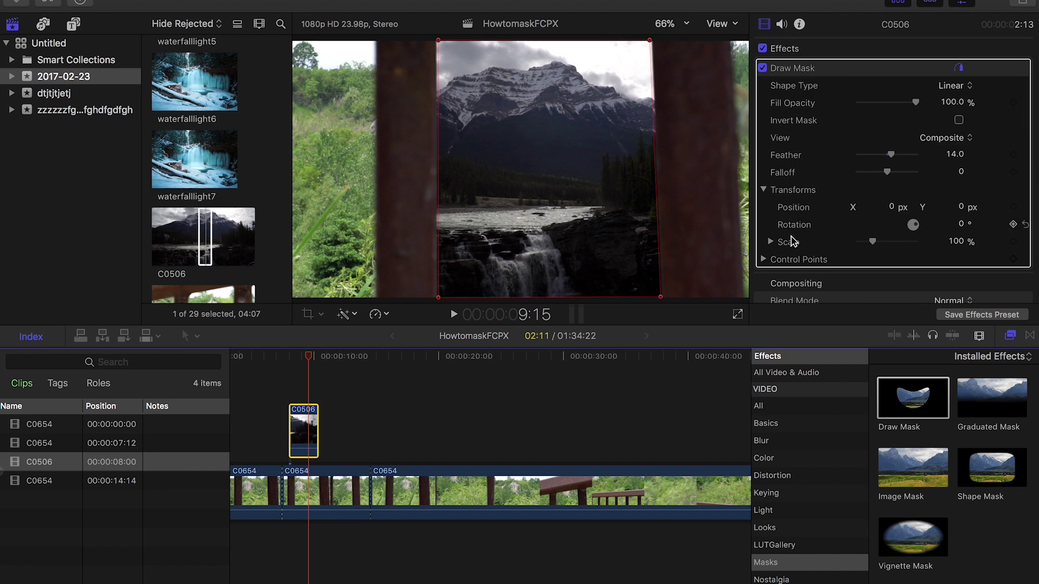
{"action": "left_click", "coordinate": [764, 189]}
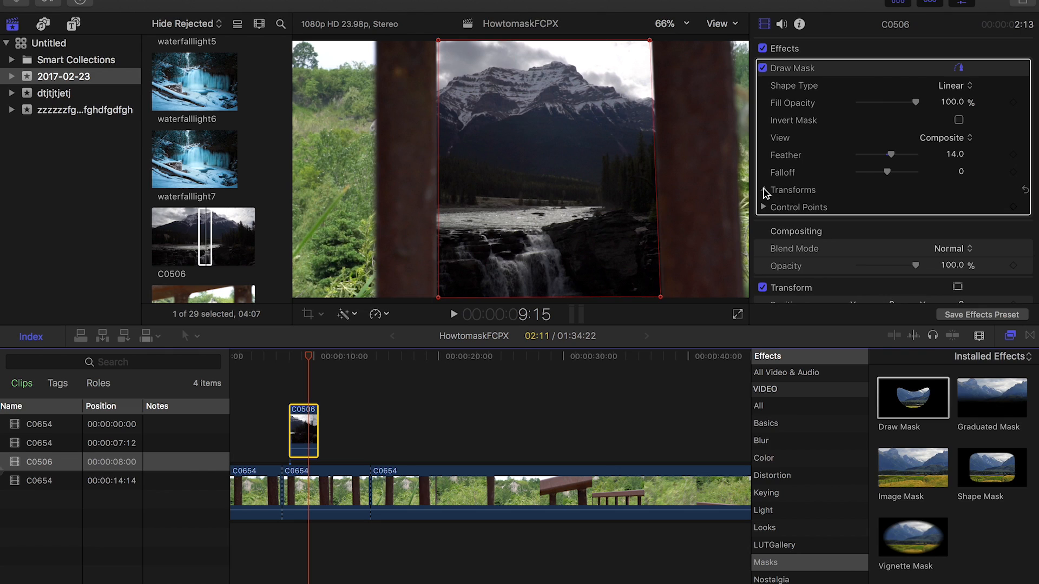
{"action": "left_click", "coordinate": [763, 190]}
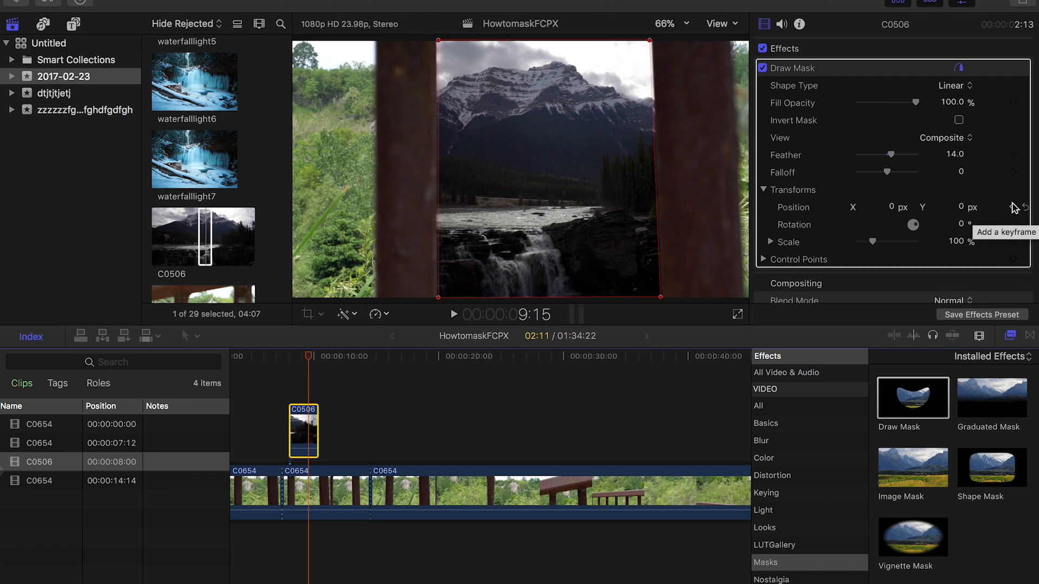
{"action": "left_click", "coordinate": [1013, 208]}
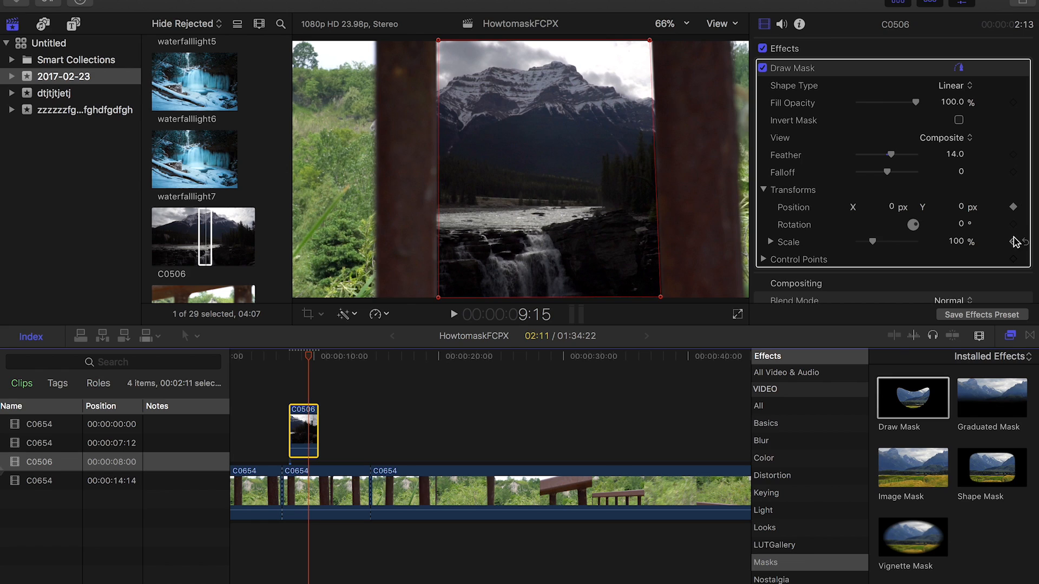
{"action": "left_click", "coordinate": [1012, 225]}
{"action": "left_click", "coordinate": [1013, 242]}
At an earlier frame, keyframe position and rotation and nudge the mask left to follow the bars.
{"action": "mouse_move", "coordinate": [842, 172]}
{"action": "left_click_drag", "start_coordinate": [309, 361], "coordinate": [288, 364]}
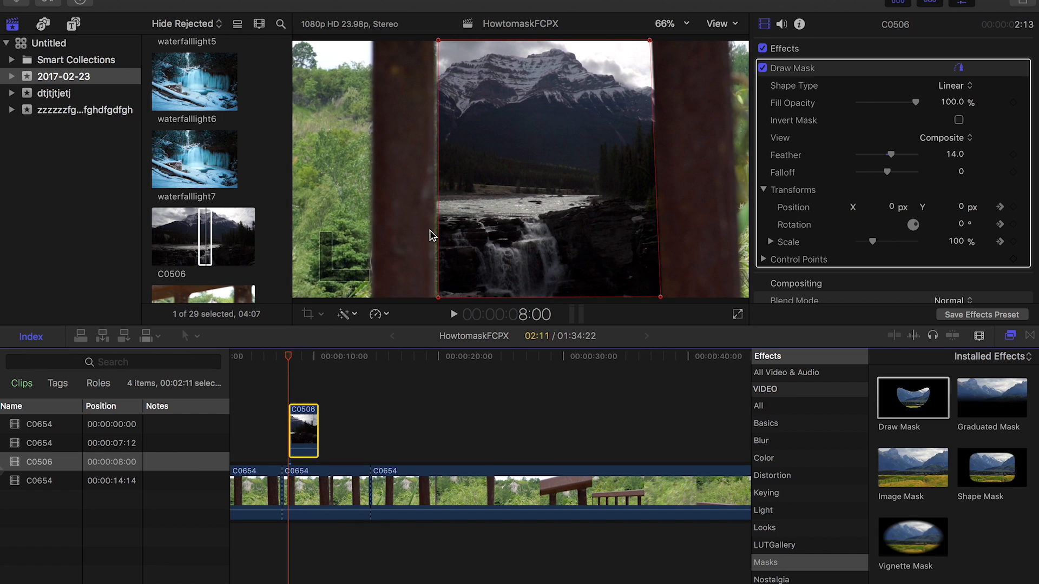
{"action": "left_click", "coordinate": [1012, 207]}
{"action": "left_click", "coordinate": [1012, 226]}
{"action": "left_click_drag", "start_coordinate": [578, 189], "coordinate": [569, 185]}
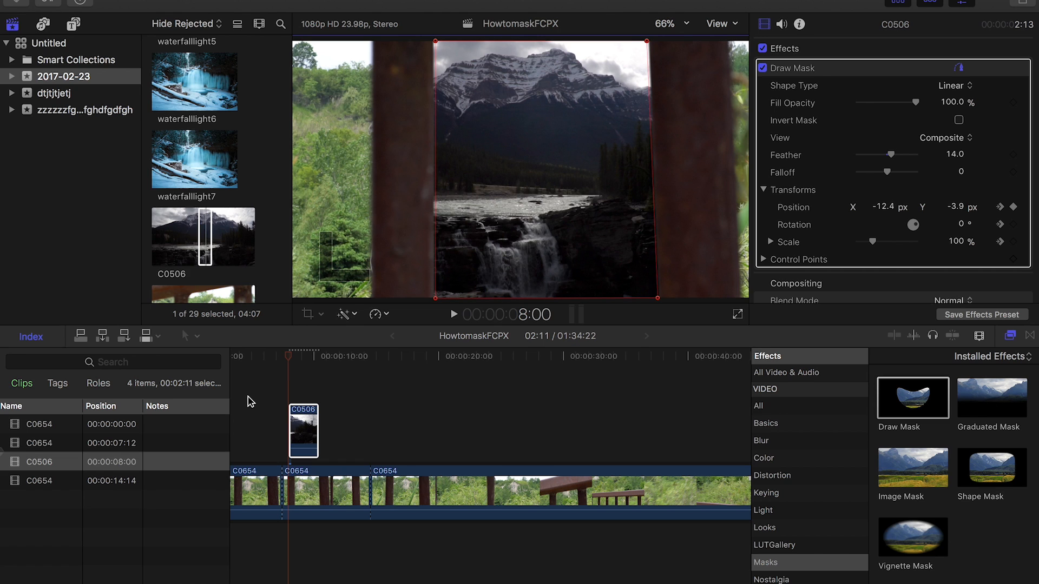
Scrub through the mountain clip's opening frames to verify the mask tracks the bridge bars.
{"action": "left_click", "coordinate": [285, 359]}
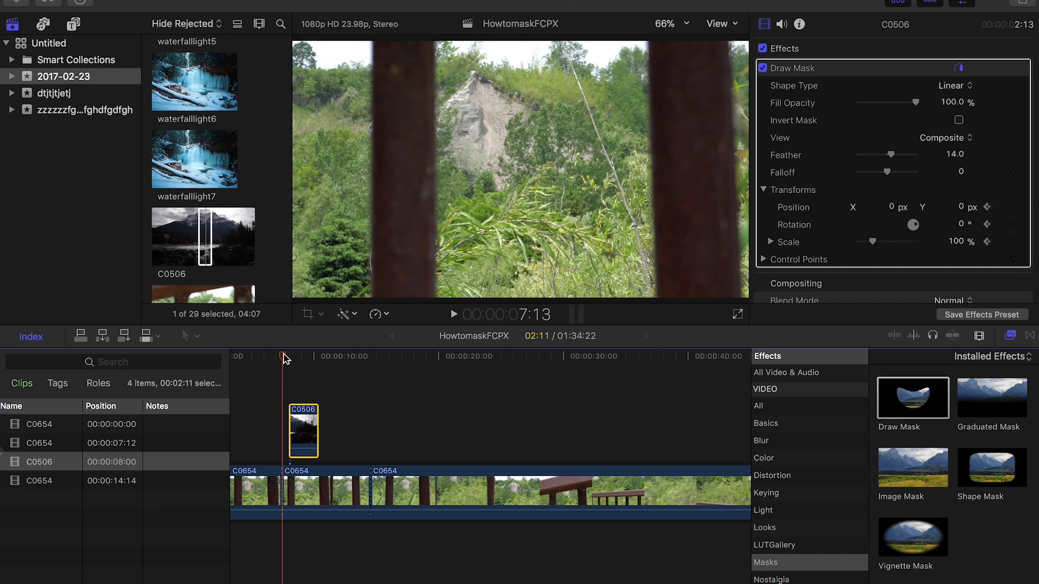
{"action": "mouse_move", "coordinate": [285, 358]}
{"action": "left_mouse_down"}
{"action": "mouse_move", "coordinate": [316, 359]}
{"action": "mouse_move", "coordinate": [296, 359]}
{"action": "left_mouse_up"}
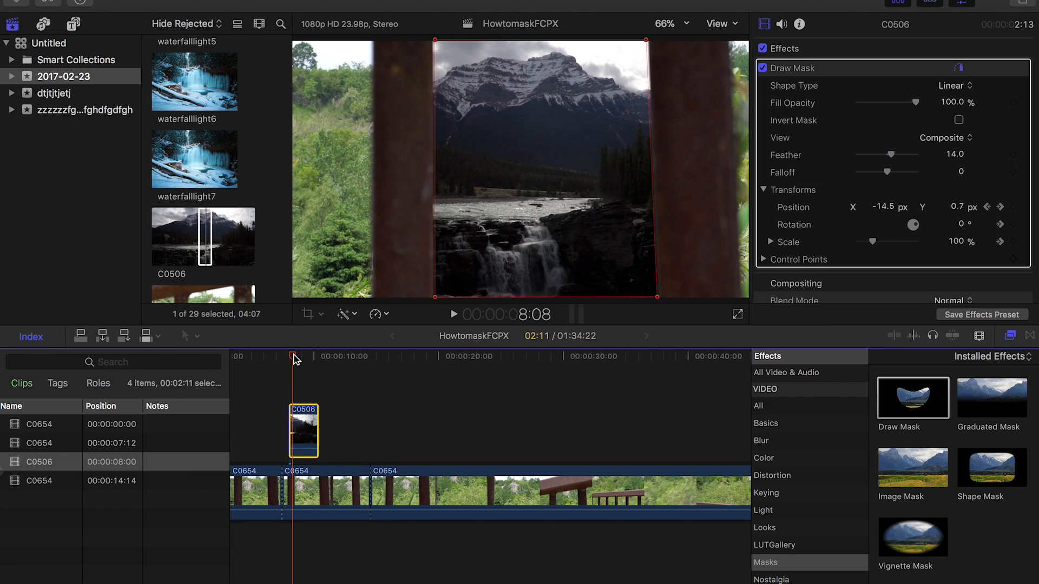
{"action": "left_click_drag", "start_coordinate": [294, 359], "coordinate": [298, 358]}
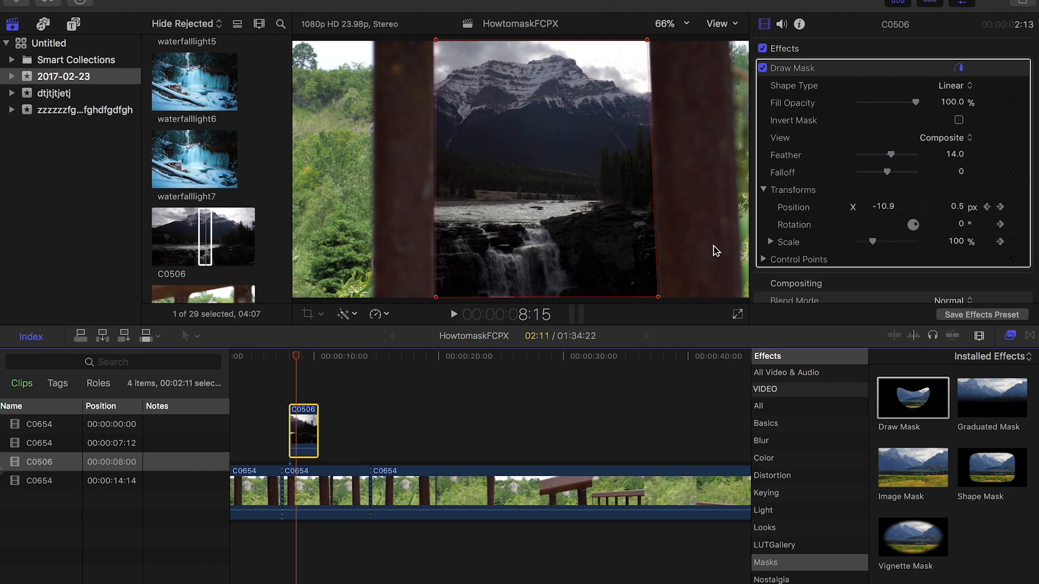
{"action": "scroll", "coordinate": [811, 111], "scroll_direction": "down", "scroll_amount": 5}
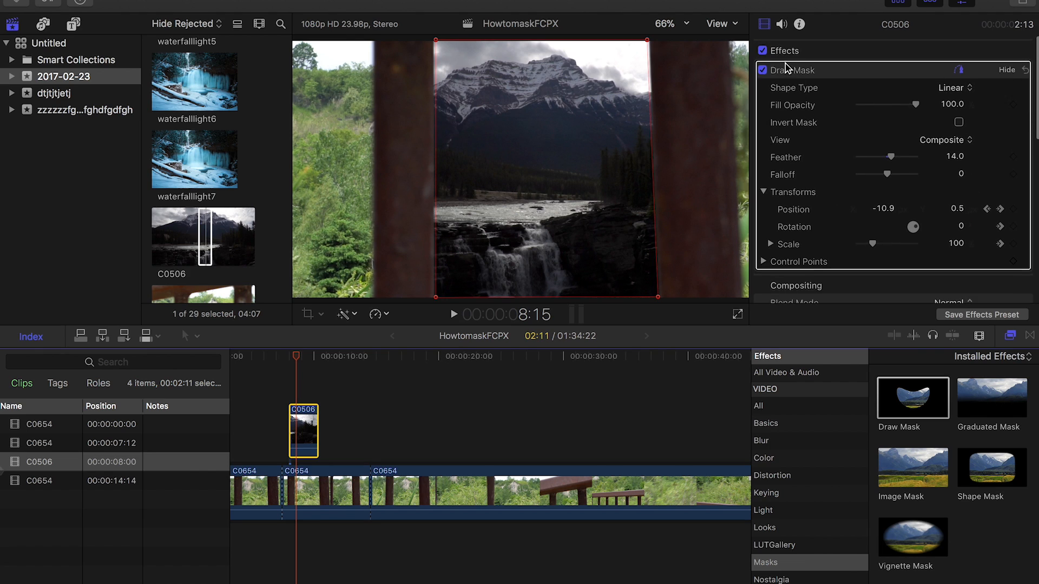
{"action": "scroll", "coordinate": [856, 114], "scroll_direction": "up", "scroll_amount": 3}
{"action": "scroll", "coordinate": [856, 114], "scroll_direction": "up", "scroll_amount": 2}
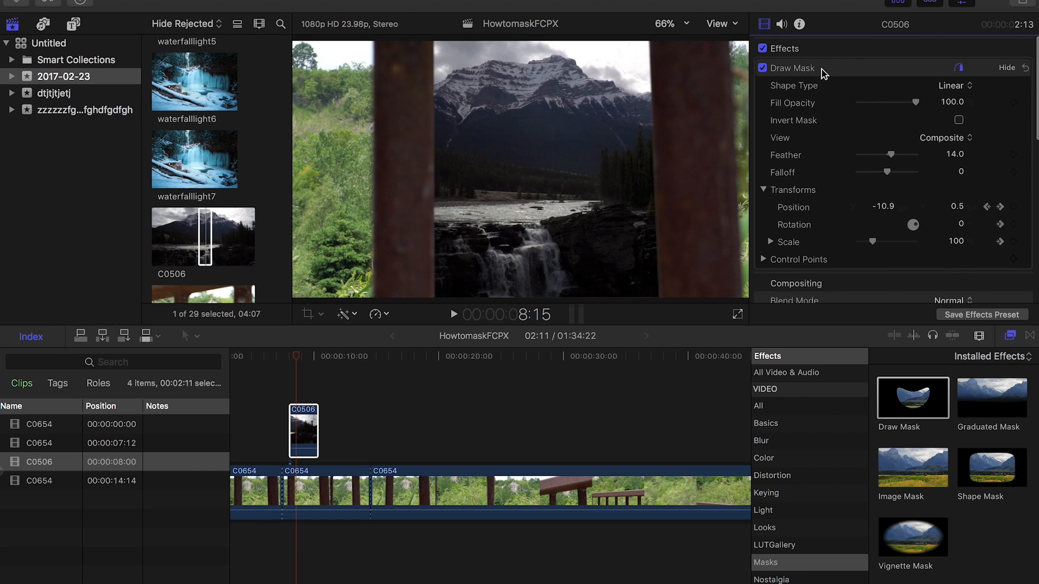
Keyframe Opacity at 100% at 8:00 and 0% at 7:23 so the clip fades in, then preview it.
{"action": "left_click", "coordinate": [769, 189]}
{"action": "scroll", "coordinate": [779, 187], "scroll_direction": "down", "scroll_amount": 5}
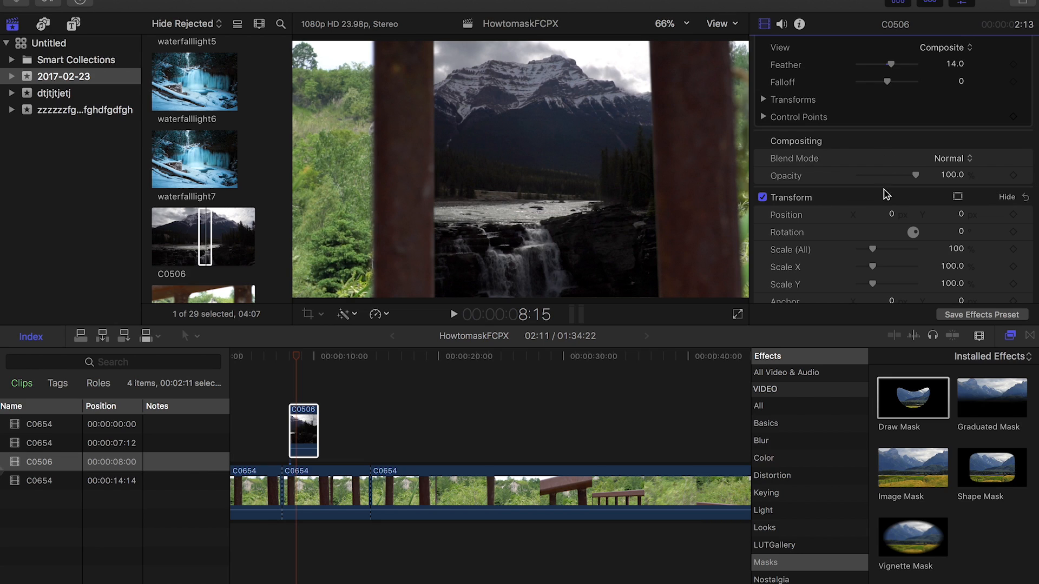
{"action": "mouse_move", "coordinate": [1013, 175]}
{"action": "left_click", "coordinate": [1013, 176]}
{"action": "left_click", "coordinate": [298, 367]}
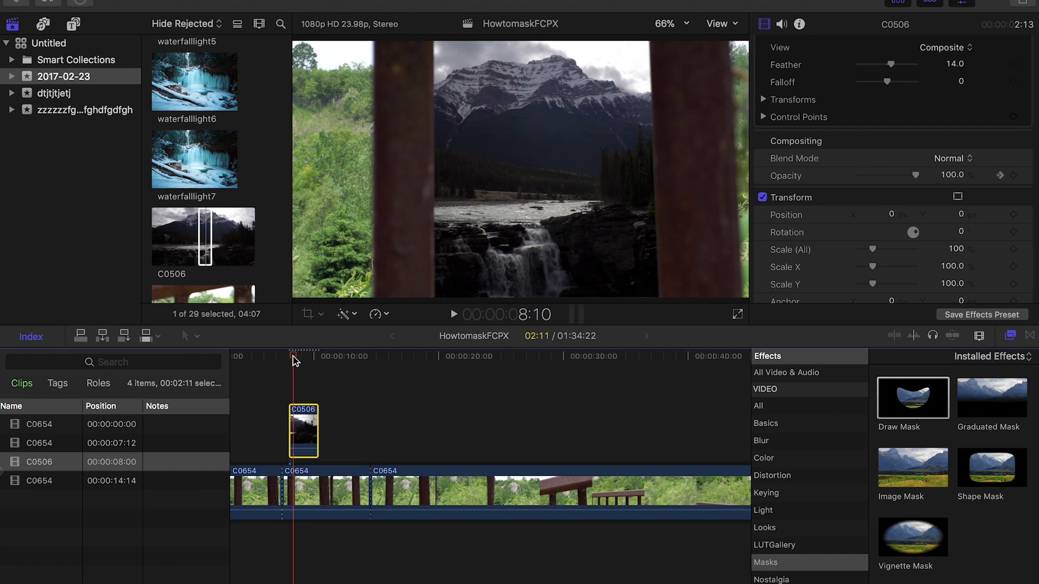
{"action": "left_click", "coordinate": [1001, 175]}
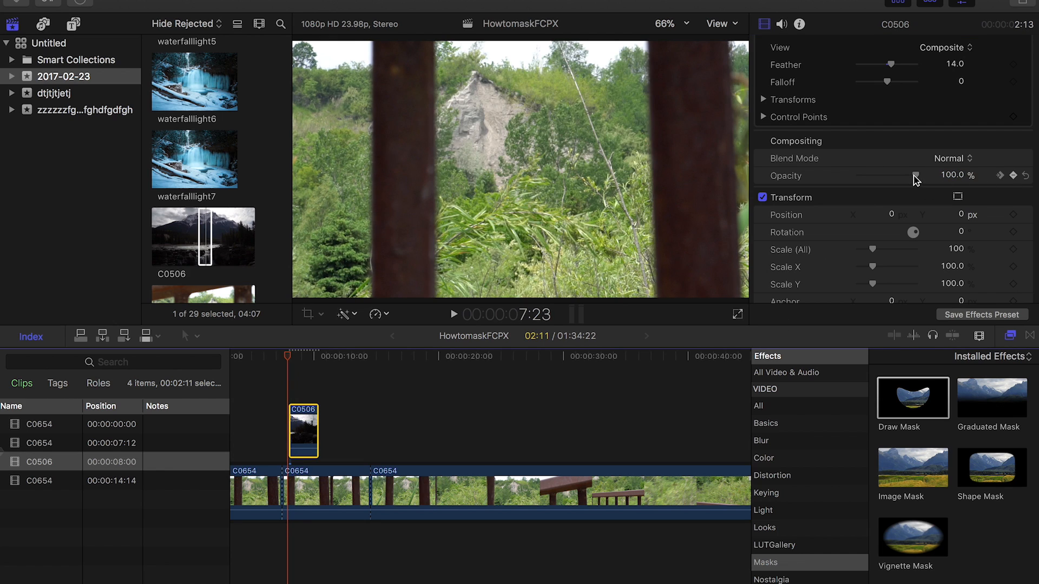
{"action": "left_click_drag", "start_coordinate": [915, 175], "coordinate": [857, 176]}
{"action": "key", "text": "space"}
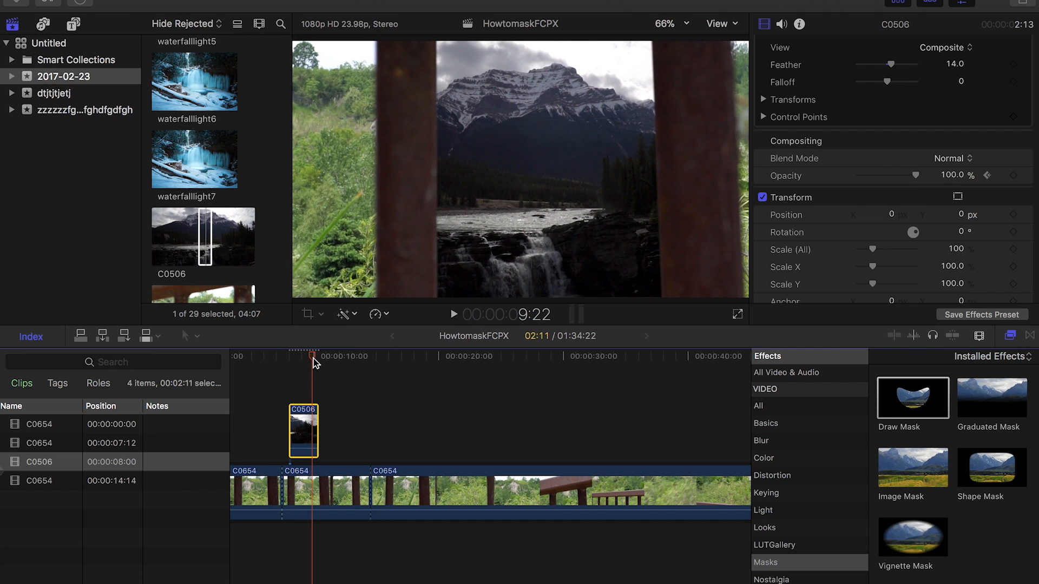
Keyframe Opacity at 100% at 10:02 and drop it to 0% at 10:10.
{"action": "left_click", "coordinate": [316, 361]}
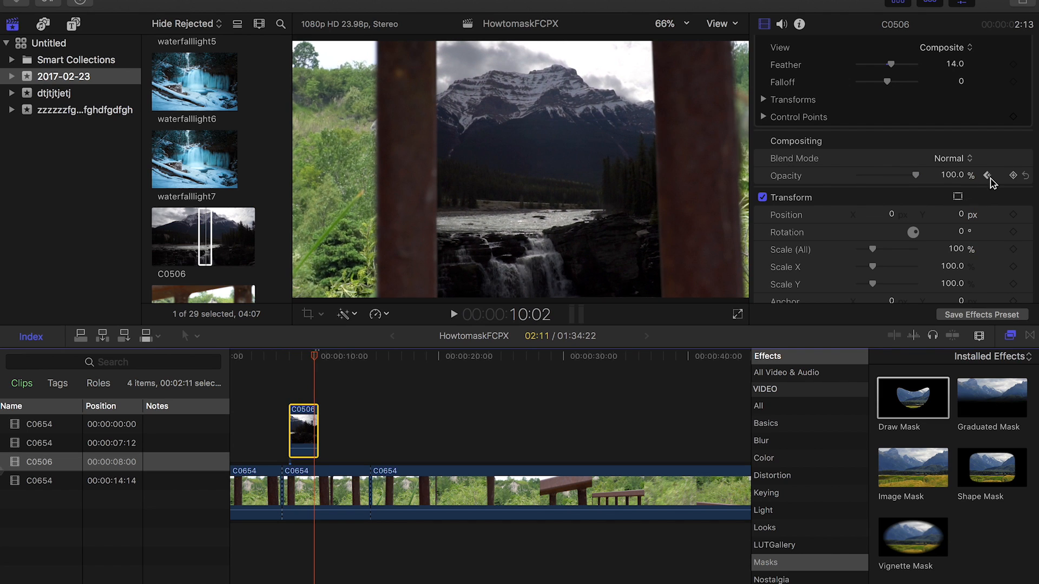
{"action": "left_click", "coordinate": [1014, 176]}
{"action": "key", "text": "Right"}
{"action": "key", "text": "Right"}
{"action": "key", "text": "Right"}
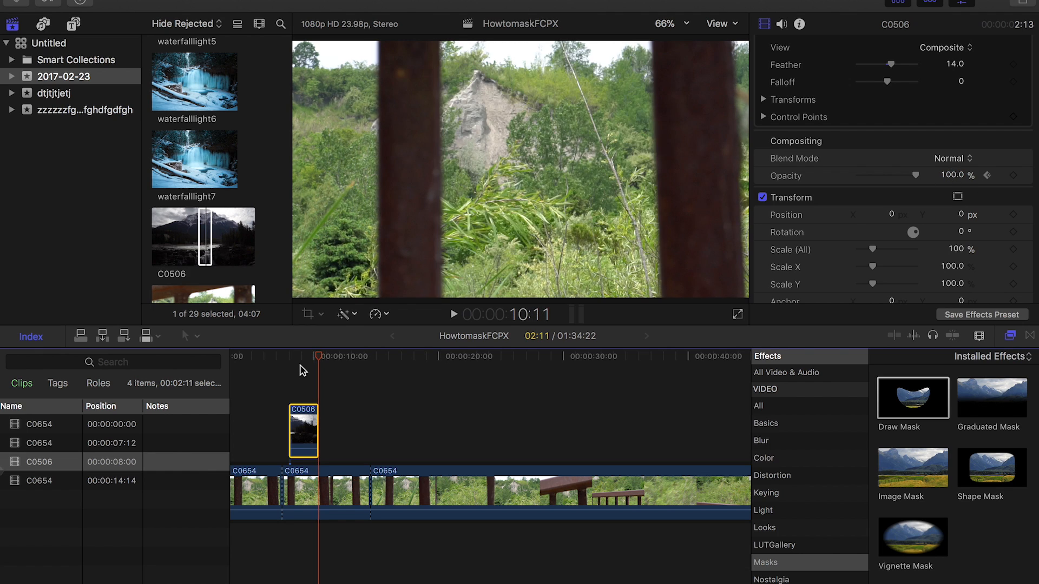
{"action": "key", "text": "Left"}
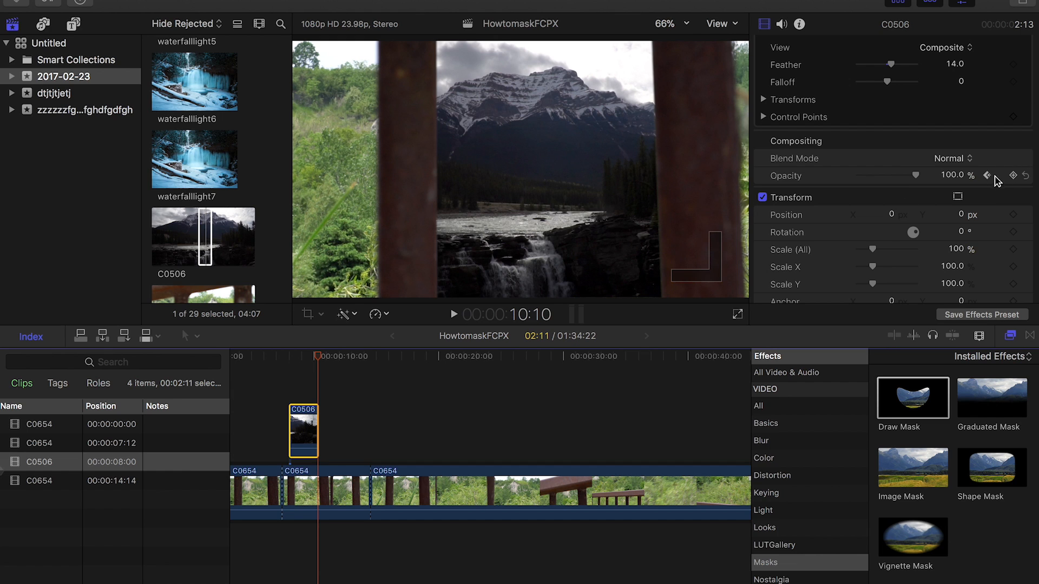
{"action": "left_click", "coordinate": [1015, 176]}
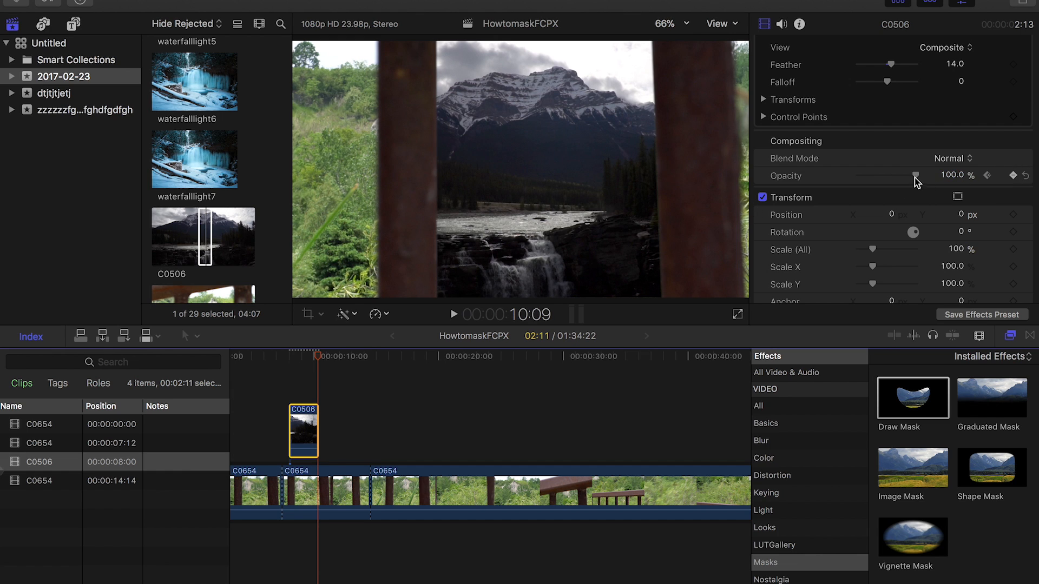
{"action": "left_click_drag", "start_coordinate": [915, 176], "coordinate": [852, 176]}
Play back from before the mountain clip to preview the fade in and out.
{"action": "left_click", "coordinate": [256, 362]}
{"action": "key", "text": "space"}
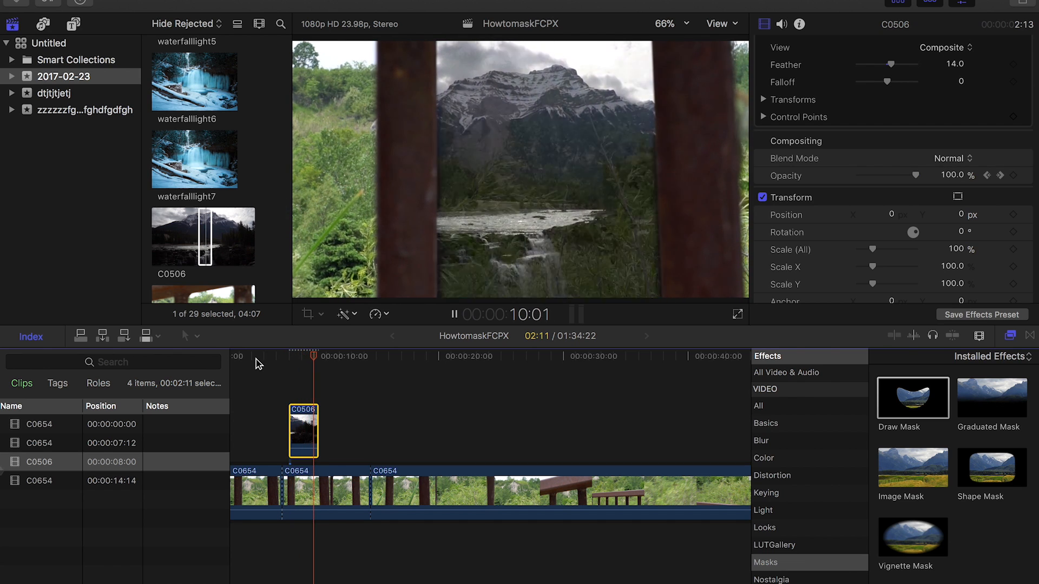
{"action": "key", "text": "space"}
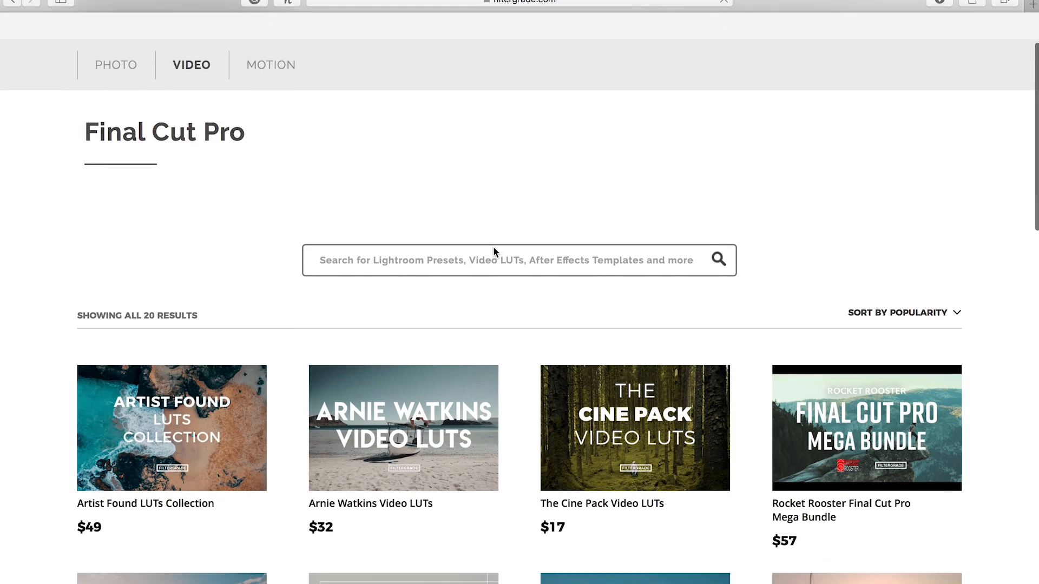
{"action": "scroll", "coordinate": [493, 247], "scroll_direction": "down", "scroll_amount": 5}
{"action": "scroll", "coordinate": [493, 247], "scroll_direction": "down", "scroll_amount": 2}
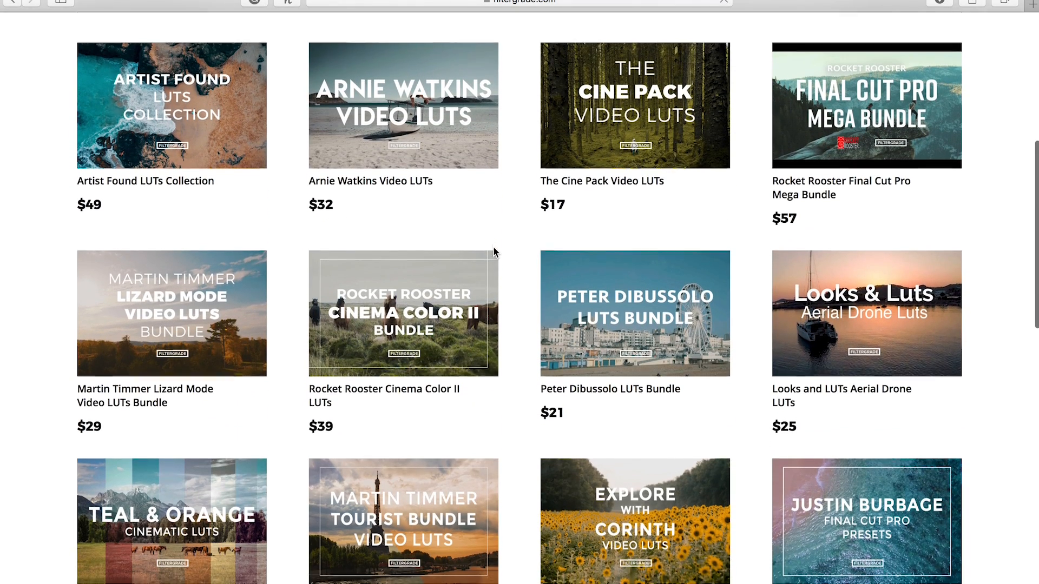
{"action": "scroll", "coordinate": [493, 246], "scroll_direction": "down", "scroll_amount": 2}
{"action": "scroll", "coordinate": [493, 247], "scroll_direction": "down", "scroll_amount": 2}
{"action": "scroll", "coordinate": [493, 247], "scroll_direction": "down", "scroll_amount": 2}
{"action": "scroll", "coordinate": [494, 248], "scroll_direction": "down", "scroll_amount": 2}
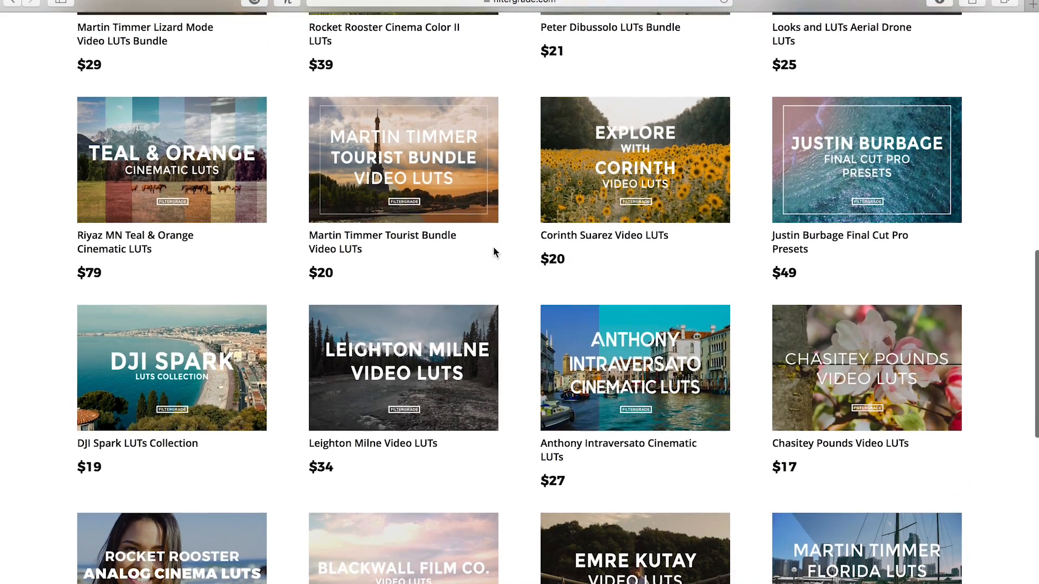
{"action": "scroll", "coordinate": [492, 246], "scroll_direction": "down", "scroll_amount": 1}
{"action": "scroll", "coordinate": [503, 233], "scroll_direction": "down", "scroll_amount": 2}
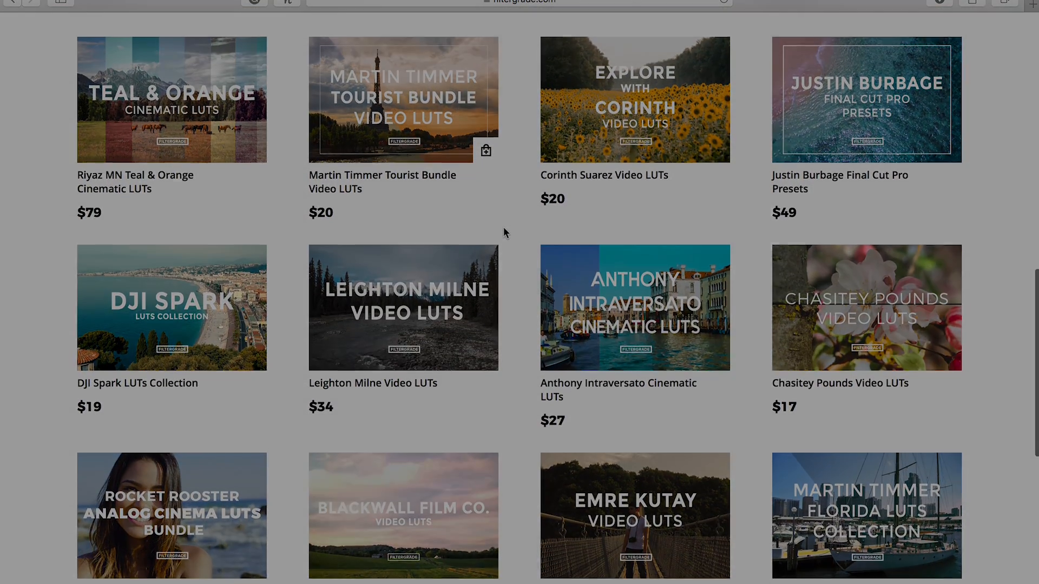